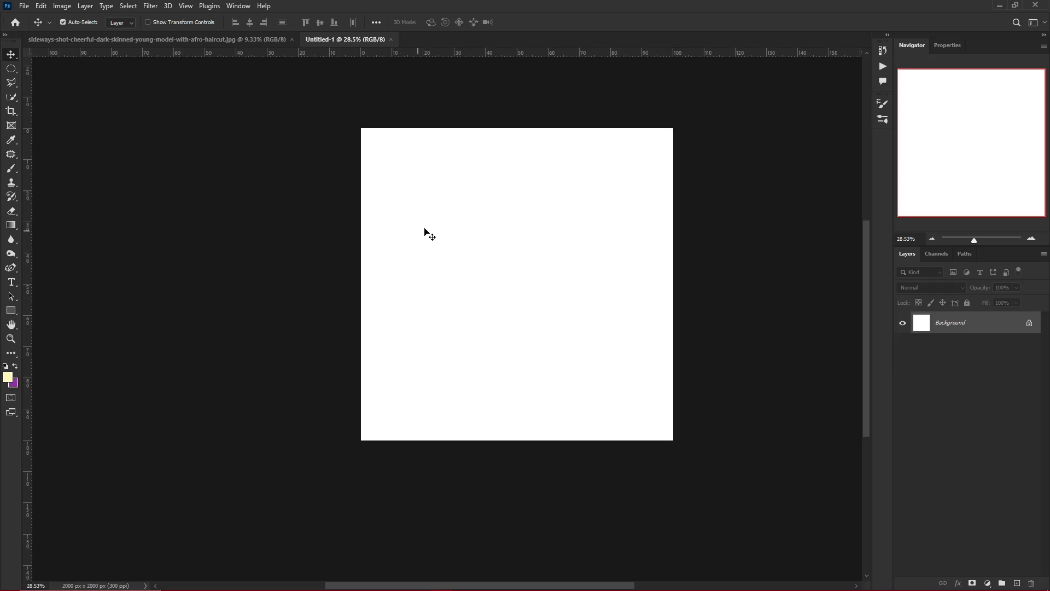
Unlock the Background layer so it becomes a regular layer, and add a layer mask to it and delete that mask
scroll(425, 228, "up", 1)
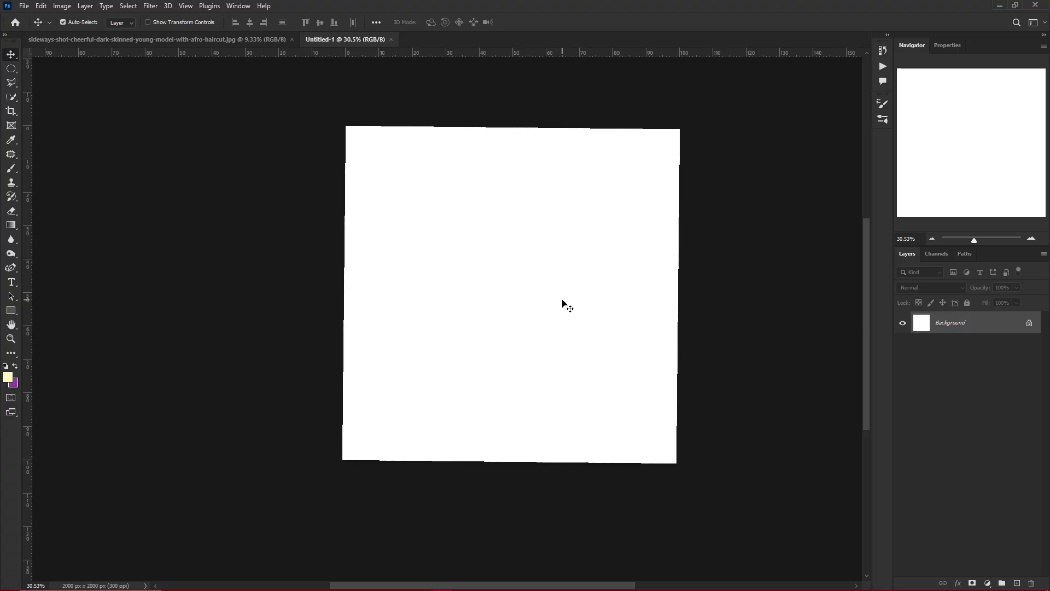
scroll(567, 305, "up", 2)
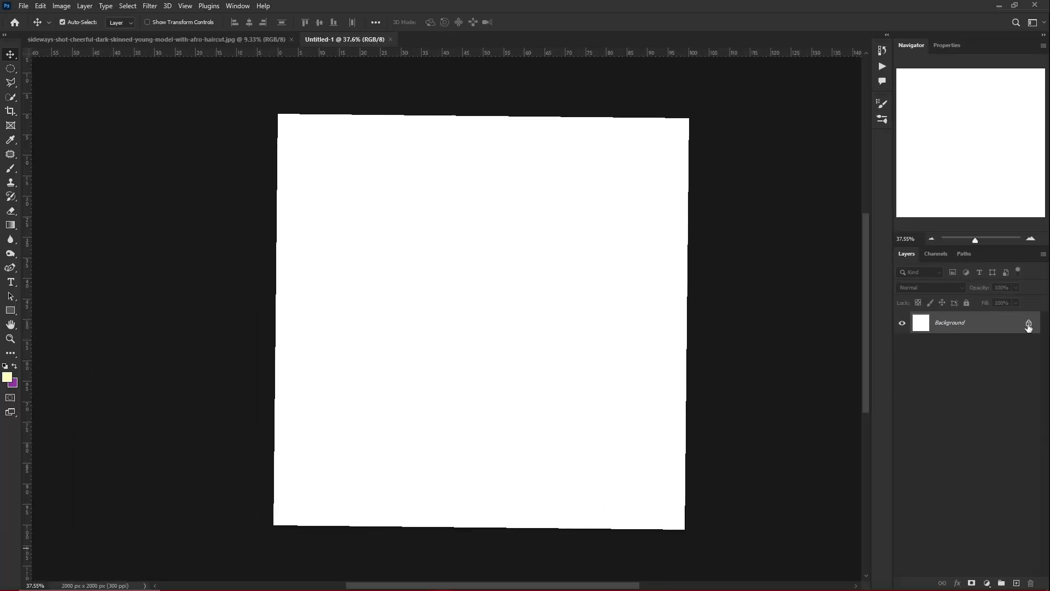
left_click(1026, 283)
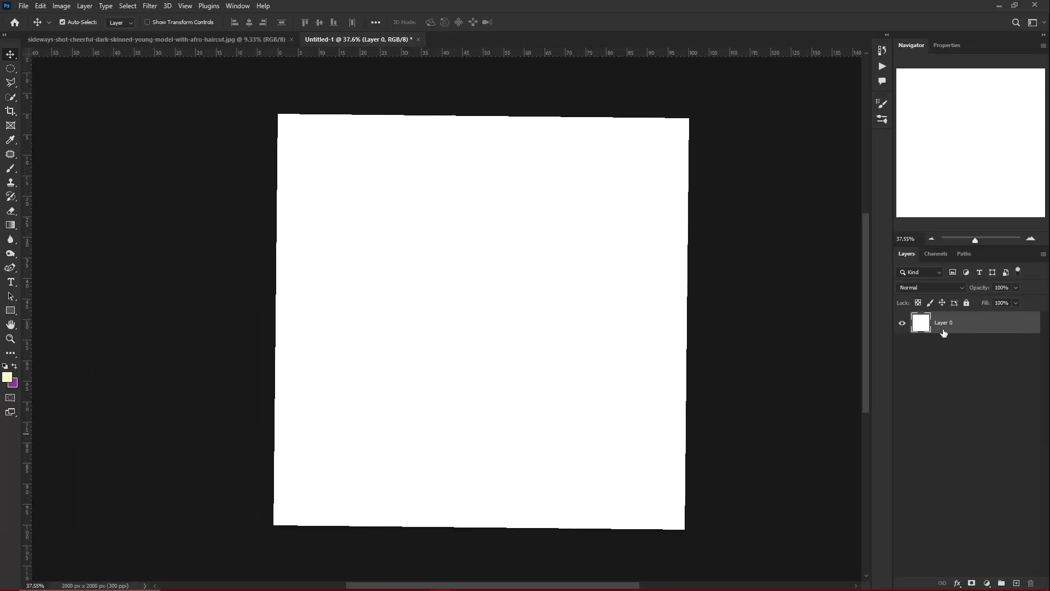
left_click(971, 583)
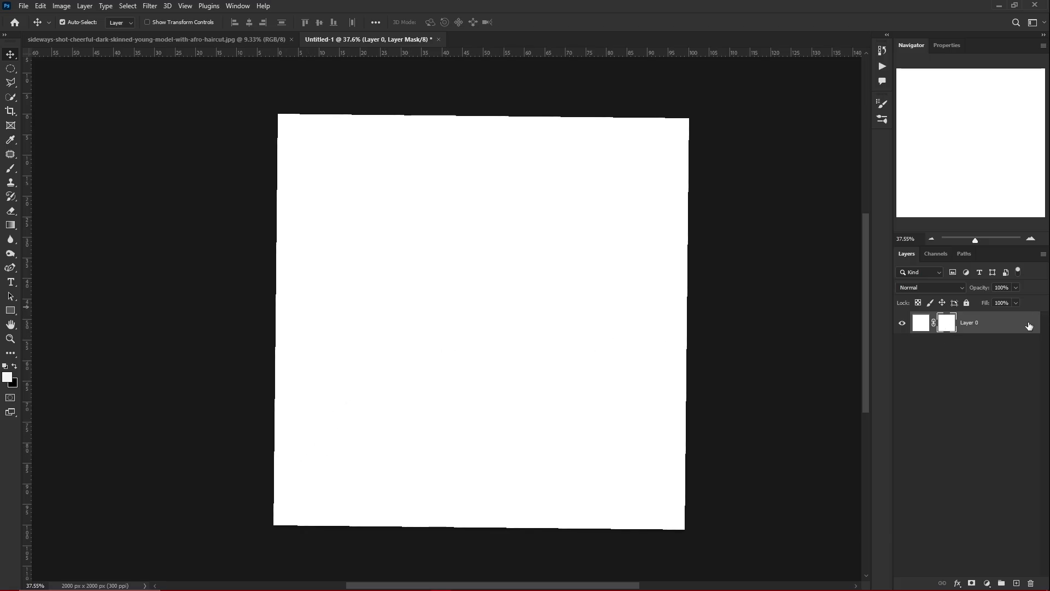
key("Delete")
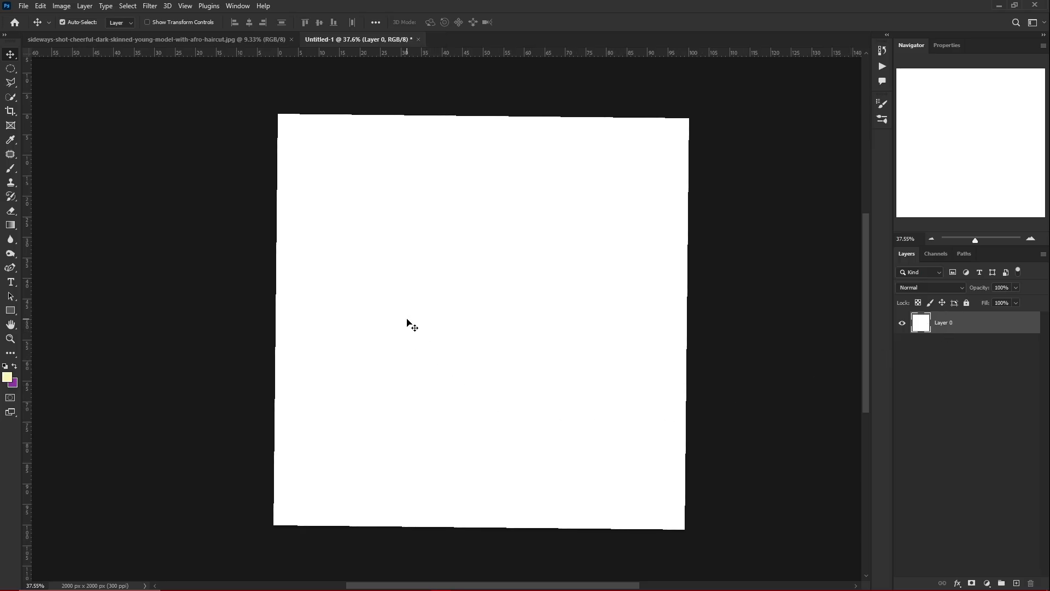
Choose the Brush tool with the Soft Round preset from General Brushes
key("b")
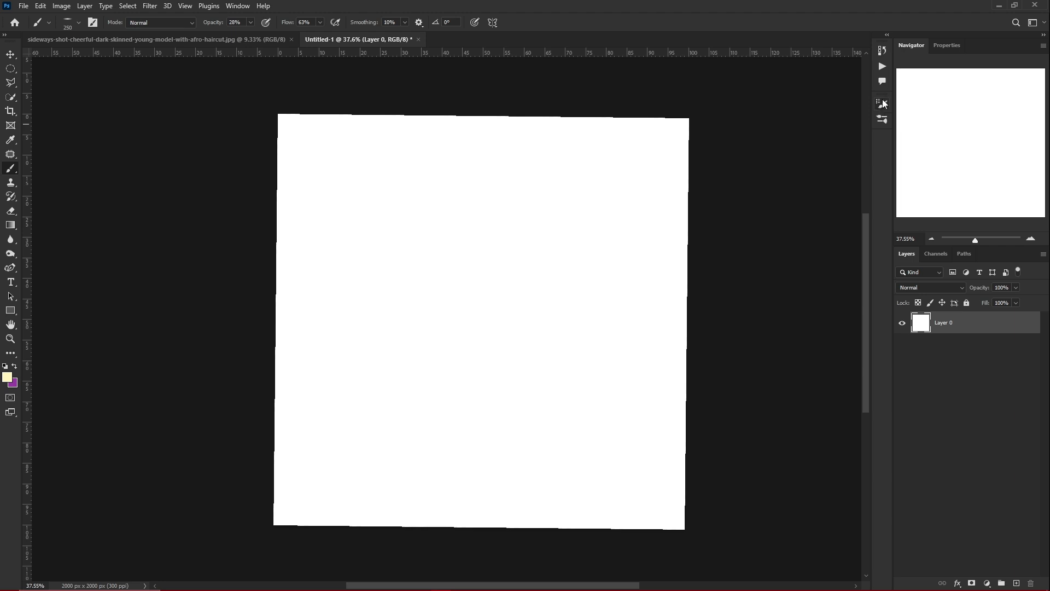
left_click(882, 119)
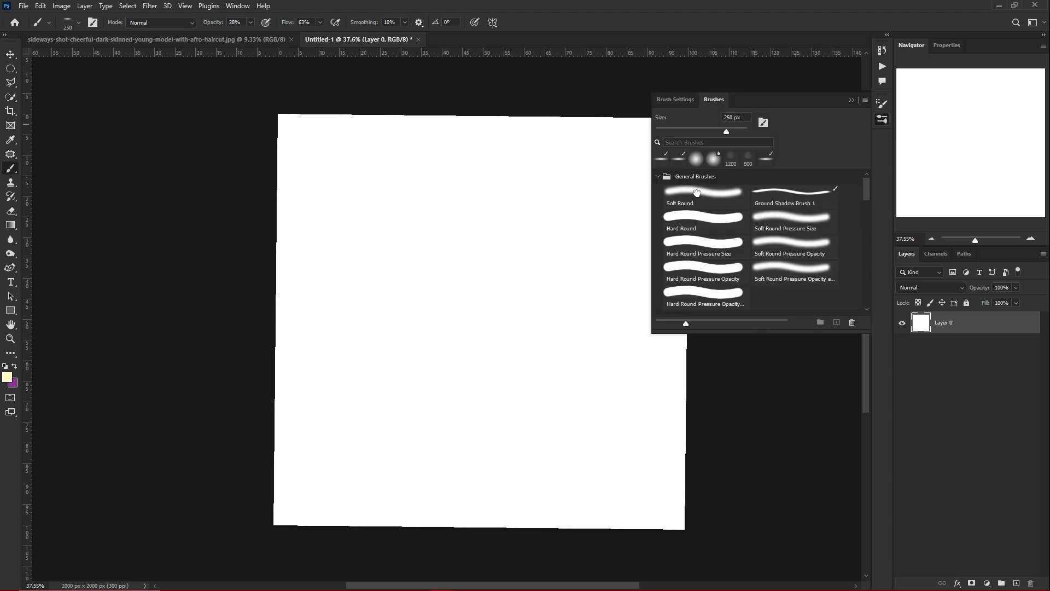
left_click(697, 193)
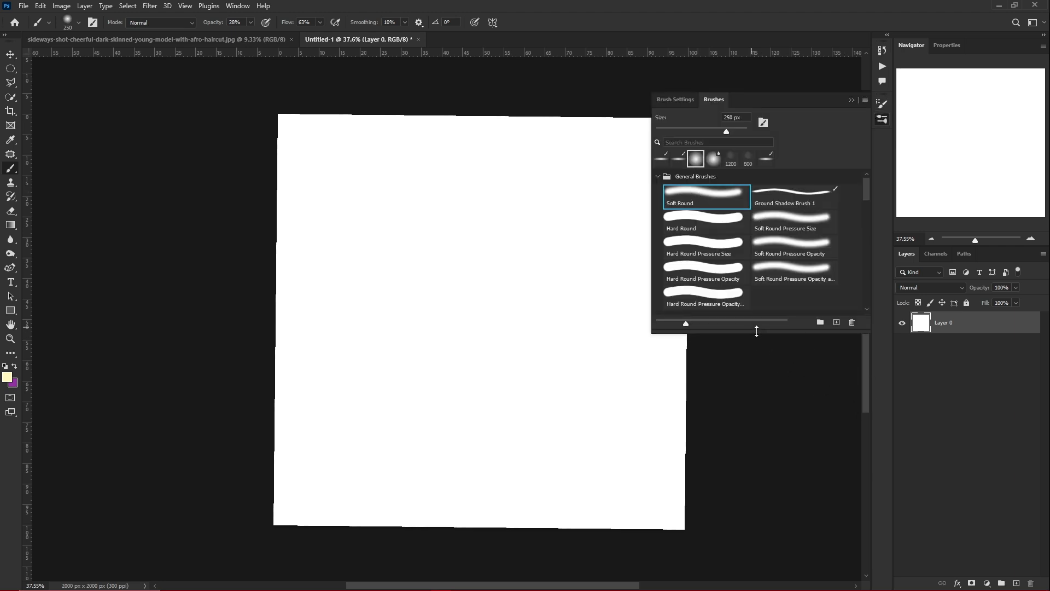
left_click_drag(756, 331, 757, 409)
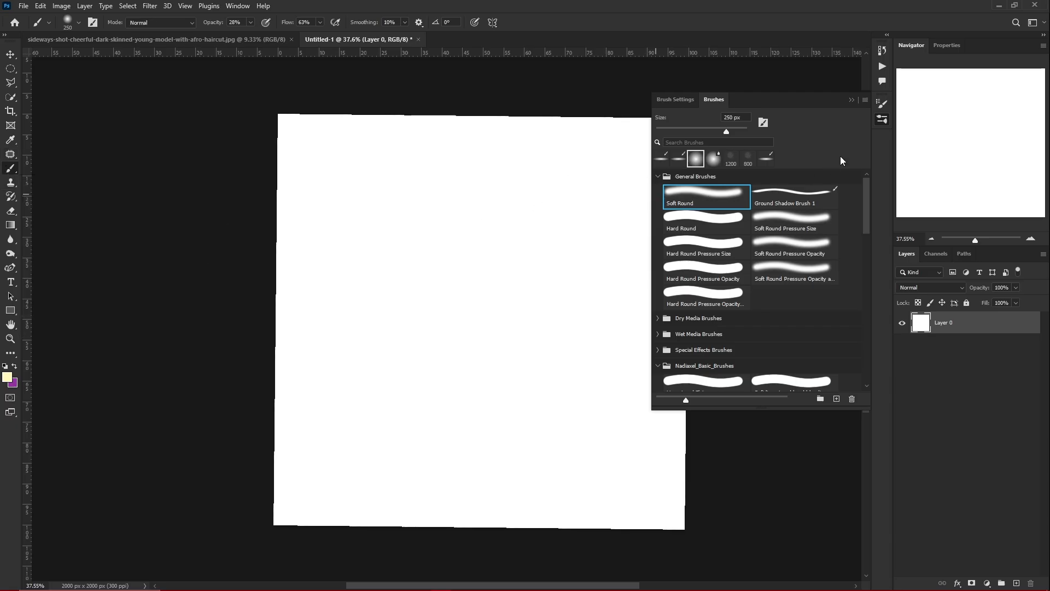
left_click(851, 100)
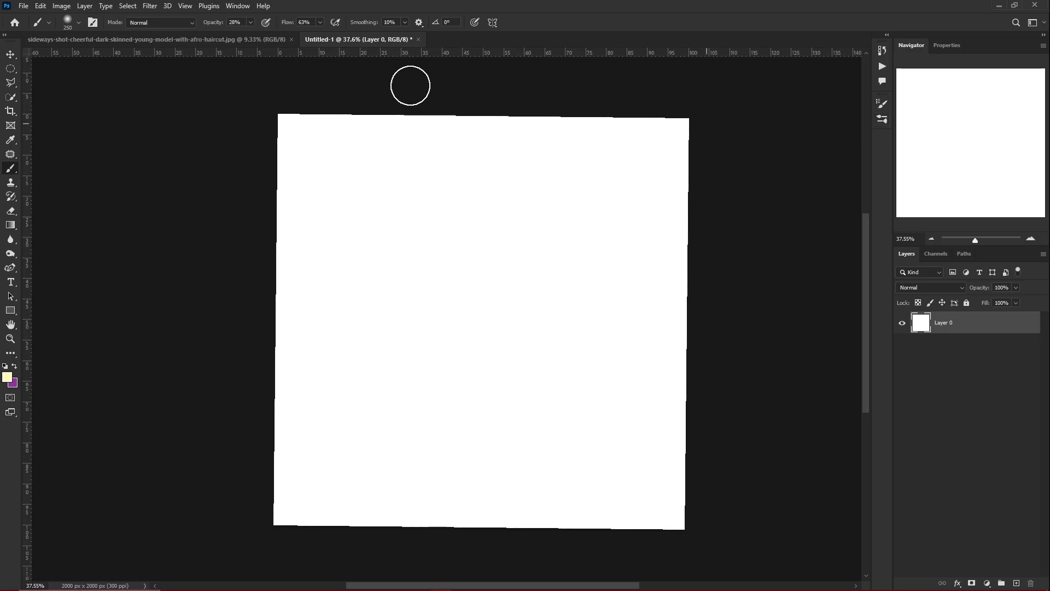
left_click(240, 6)
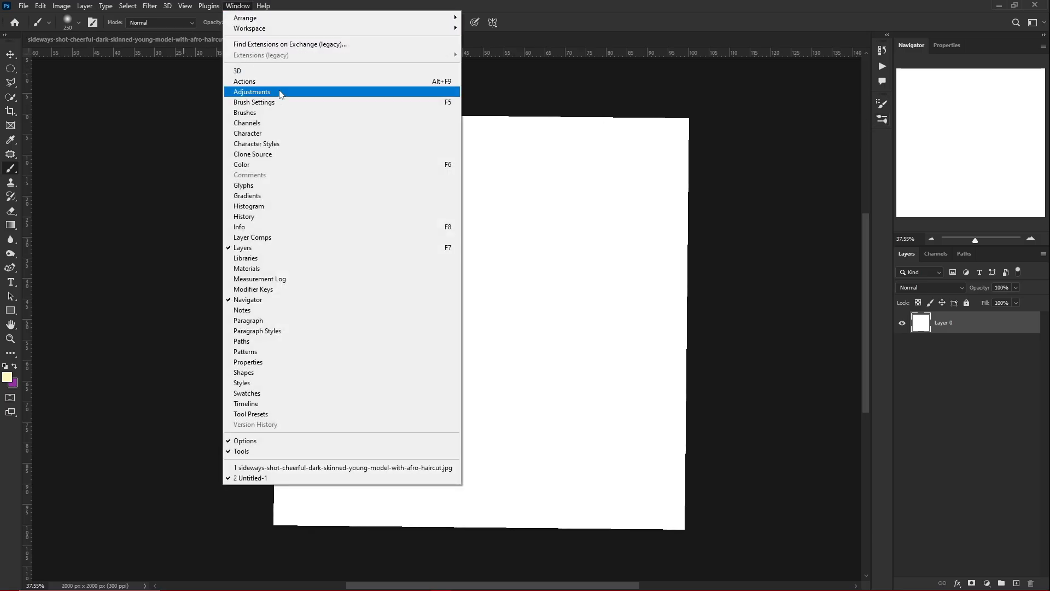
left_click(297, 112)
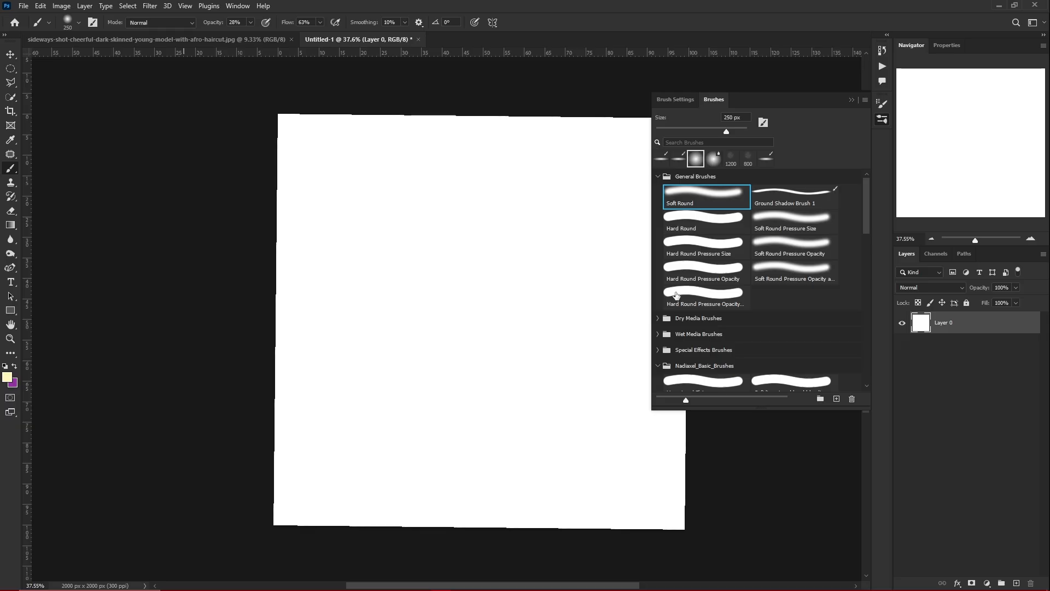
left_click(851, 99)
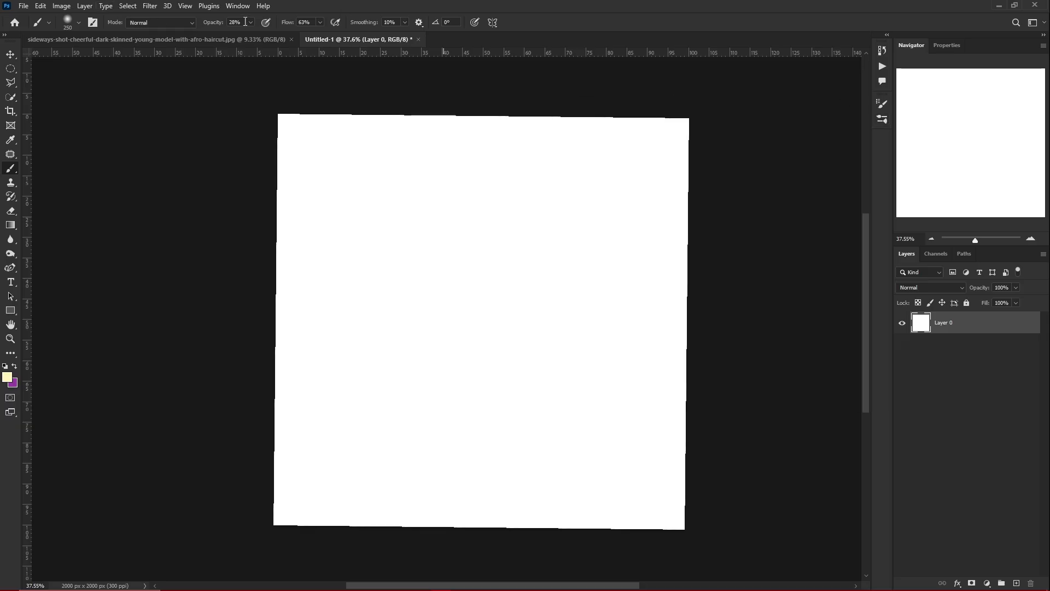
Set the brush opacity to 87%, restore the default black and white colours, and enlarge the brush to 600 px
left_click_drag(214, 28, 228, 27)
left_click(5, 366)
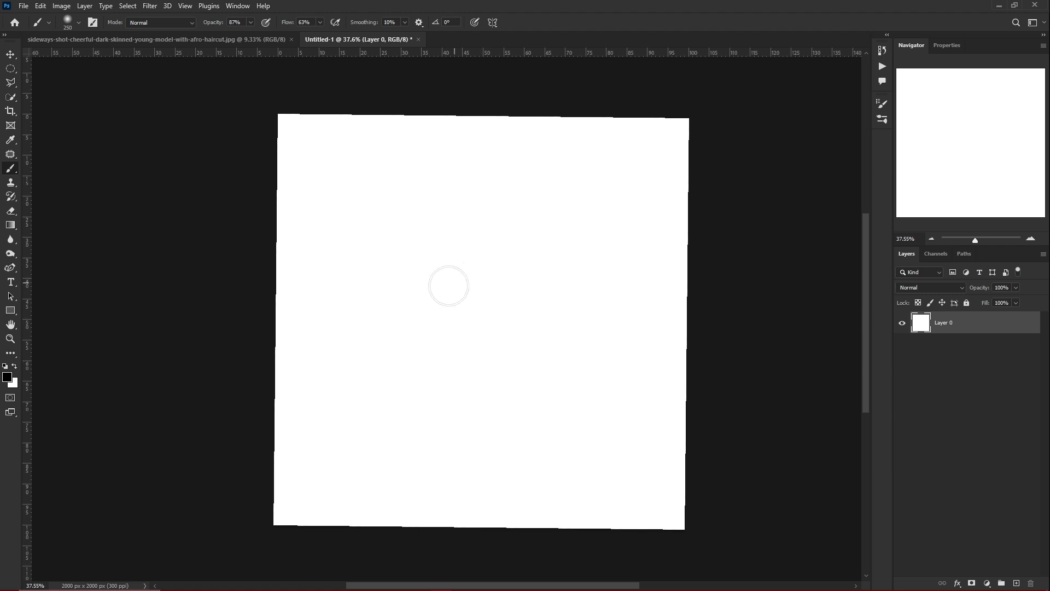
key("bracketright")
key("bracketright")
key("bracketright")
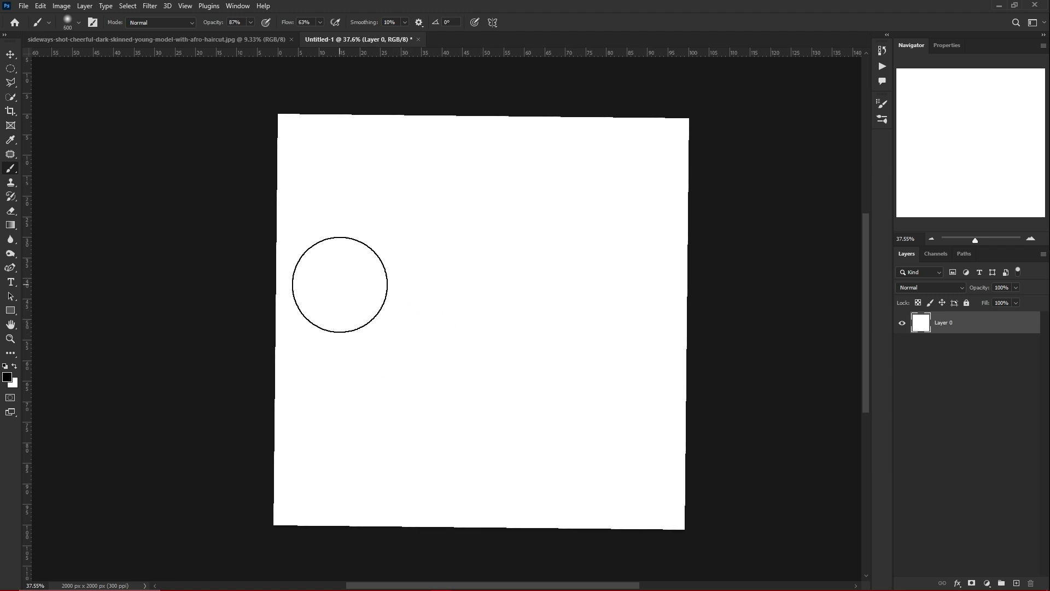
Paint a thick soft black horizontal band across Layer 0, raising the brush opacity and flow to 100%
left_click_drag(340, 279, 623, 286)
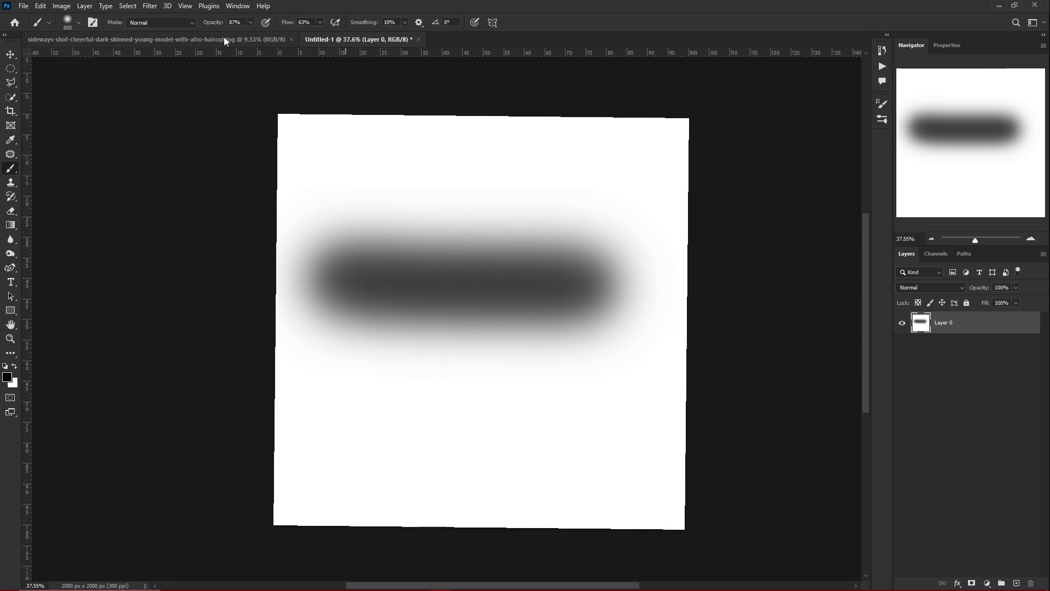
left_click_drag(212, 24, 329, 25)
mouse_move(316, 296)
left_mouse_down()
mouse_move(322, 269)
mouse_move(653, 279)
mouse_move(344, 288)
mouse_move(513, 243)
left_mouse_up()
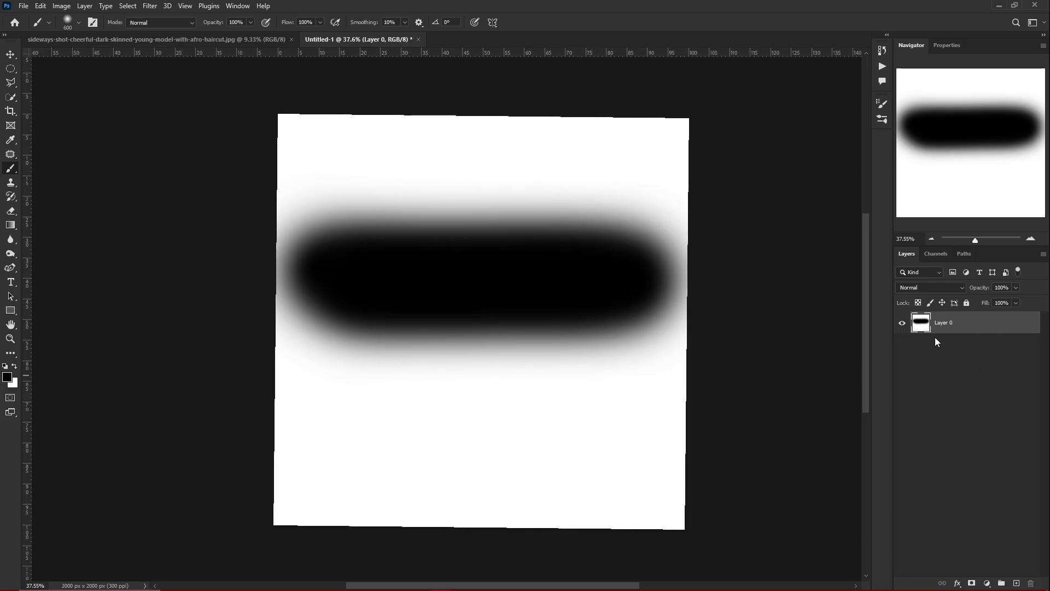
Add a white layer mask to Layer 0 and swap the foreground and background colours until black is the foreground
left_click(971, 583)
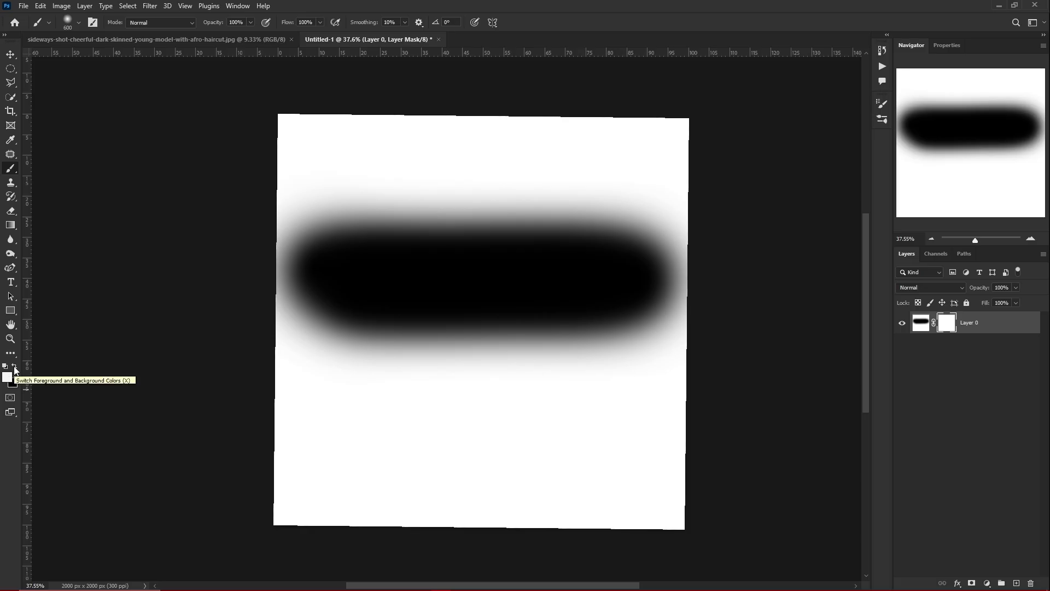
left_click(15, 369)
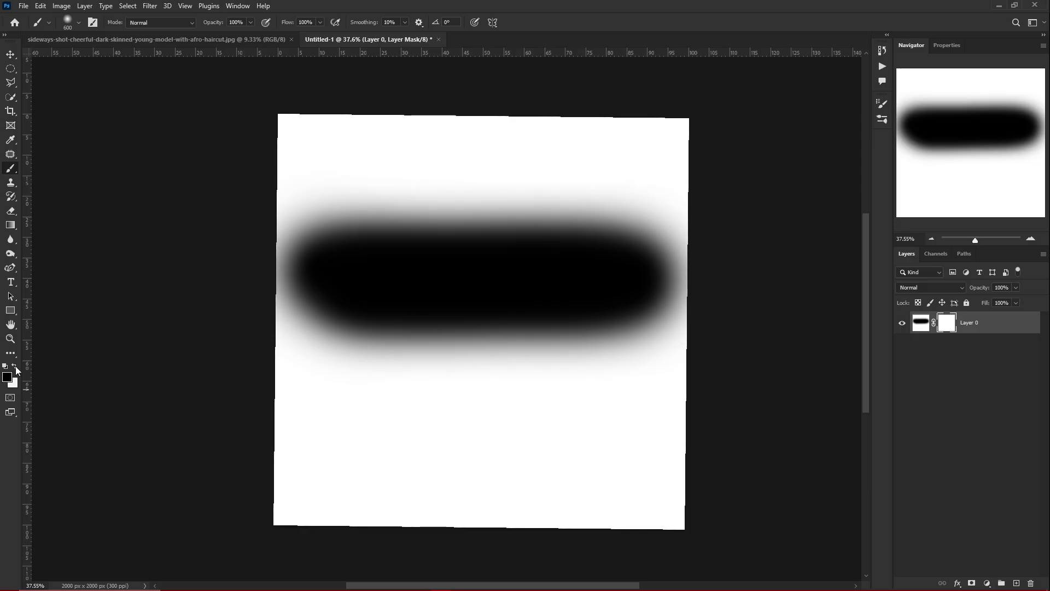
left_click(16, 367)
left_click(16, 367)
left_click(16, 367)
left_click(16, 367)
left_click(16, 367)
left_click(16, 367)
left_click(16, 367)
left_click(16, 367)
left_click(16, 367)
left_click(15, 367)
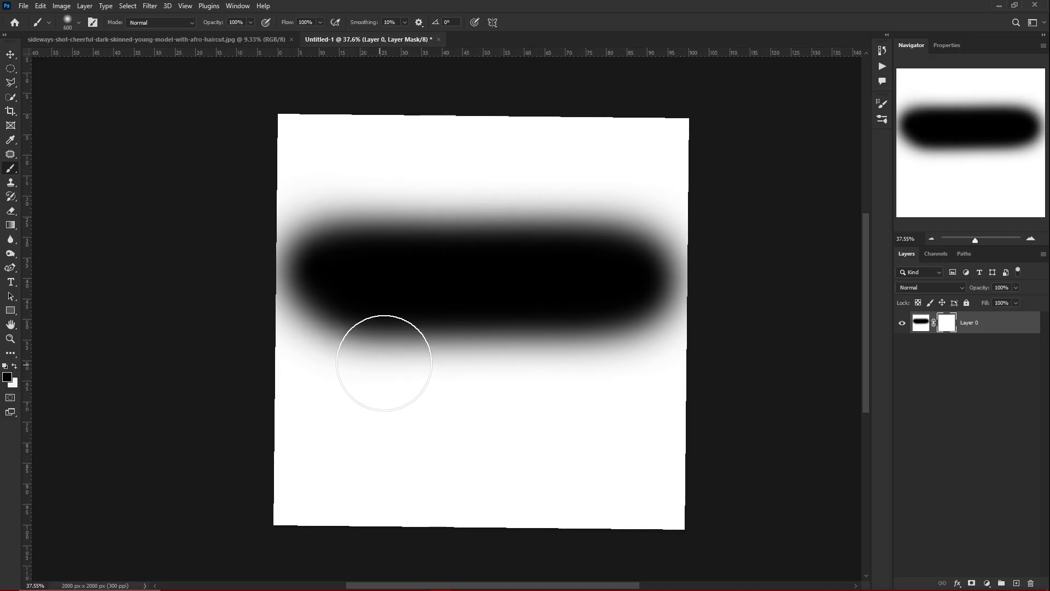
Paint black on the layer mask over the canvas's right side to hide that area, and undo the painting
mouse_move(604, 161)
left_mouse_down()
mouse_move(653, 417)
mouse_move(634, 227)
mouse_move(593, 148)
left_mouse_up()
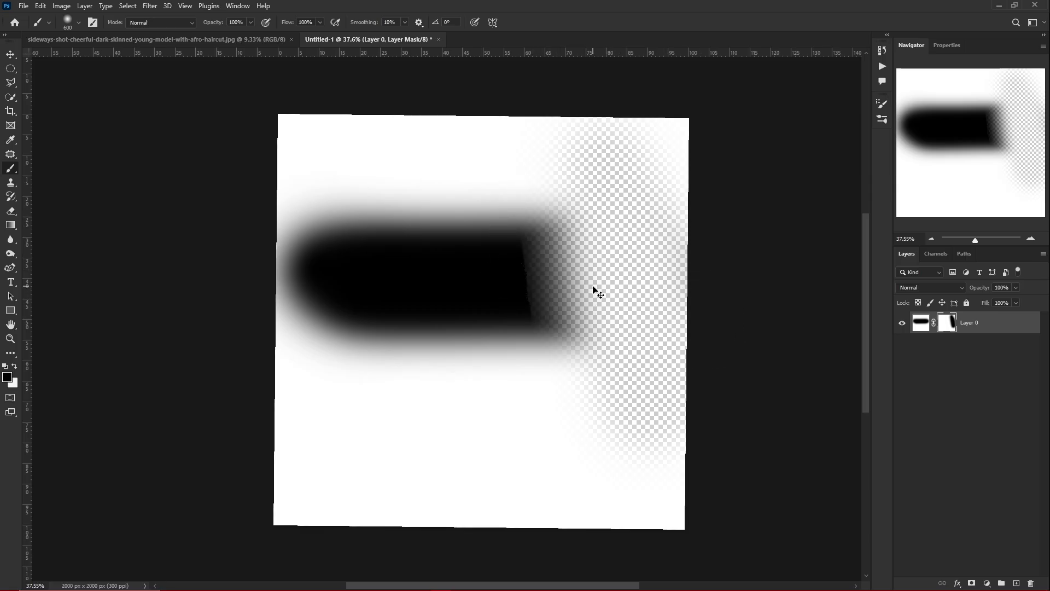
key("ctrl+z")
key("ctrl+z")
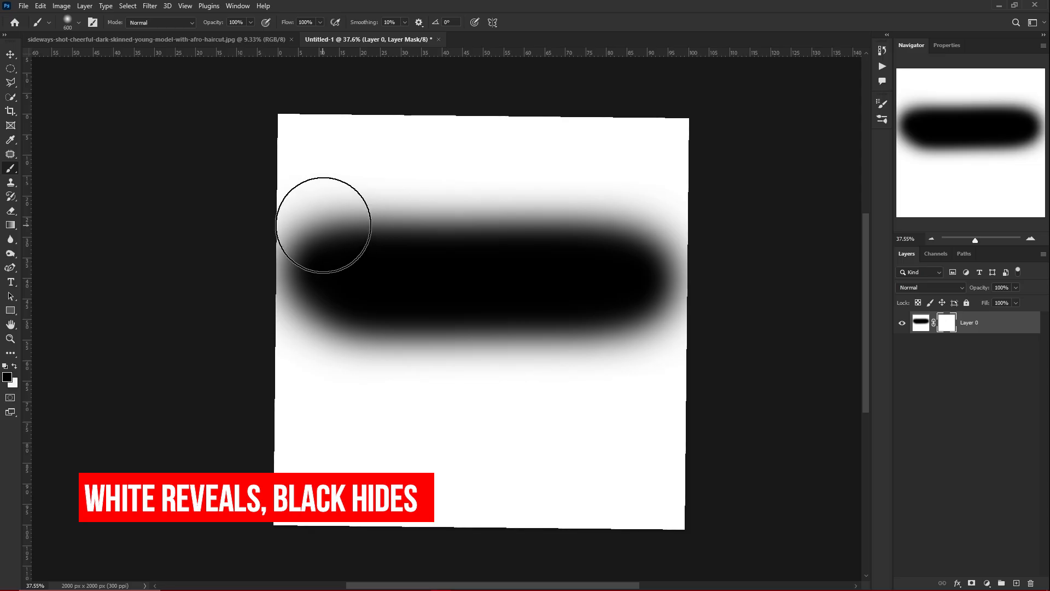
Enlarge the brush to 700 px, and undo the layer mask and the black band on Layer 0
key("bracketright")
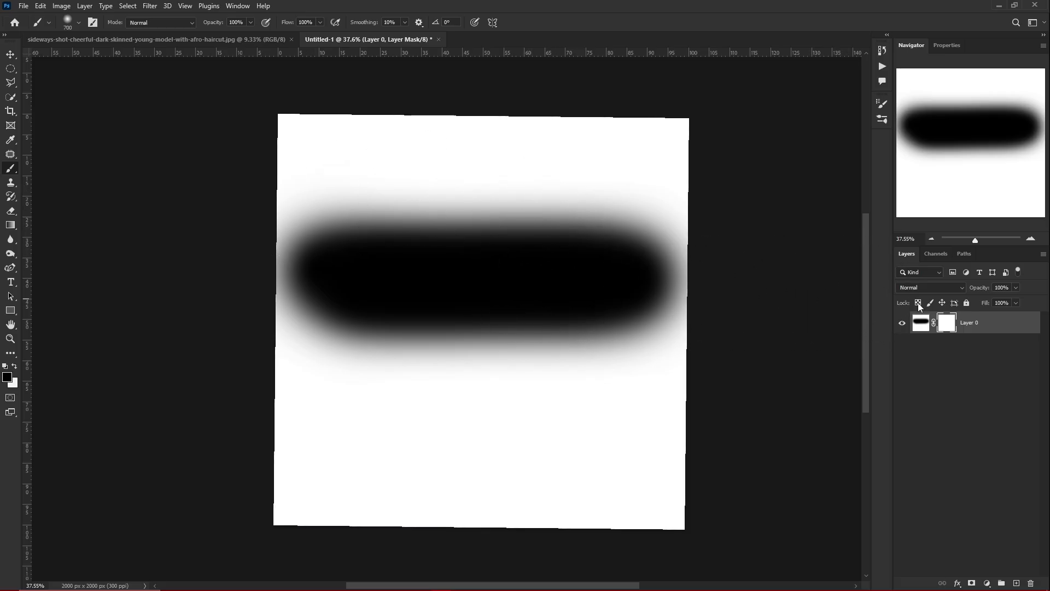
key("ctrl+z")
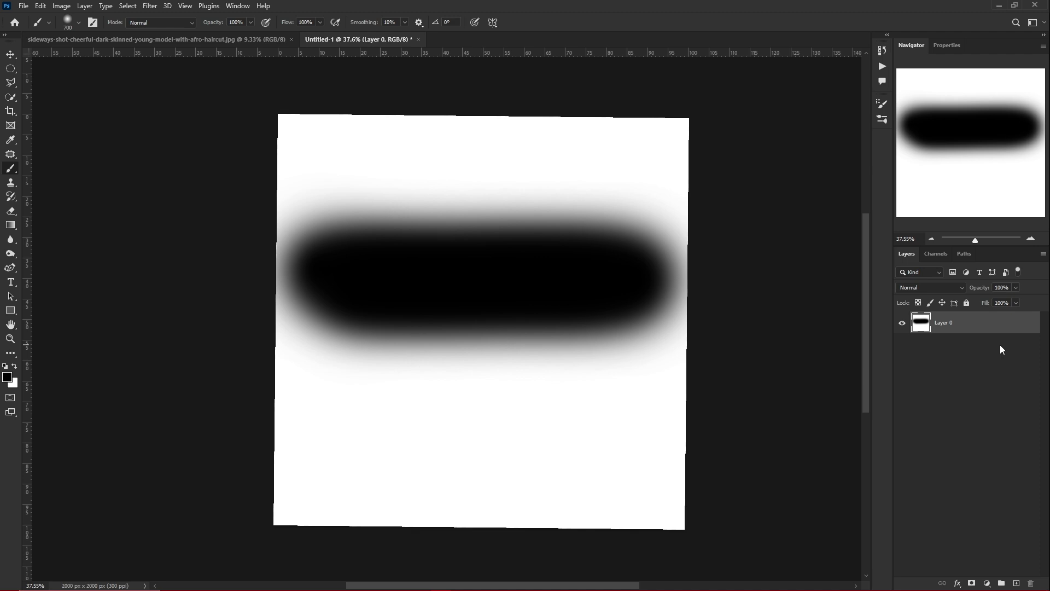
key("ctrl+z")
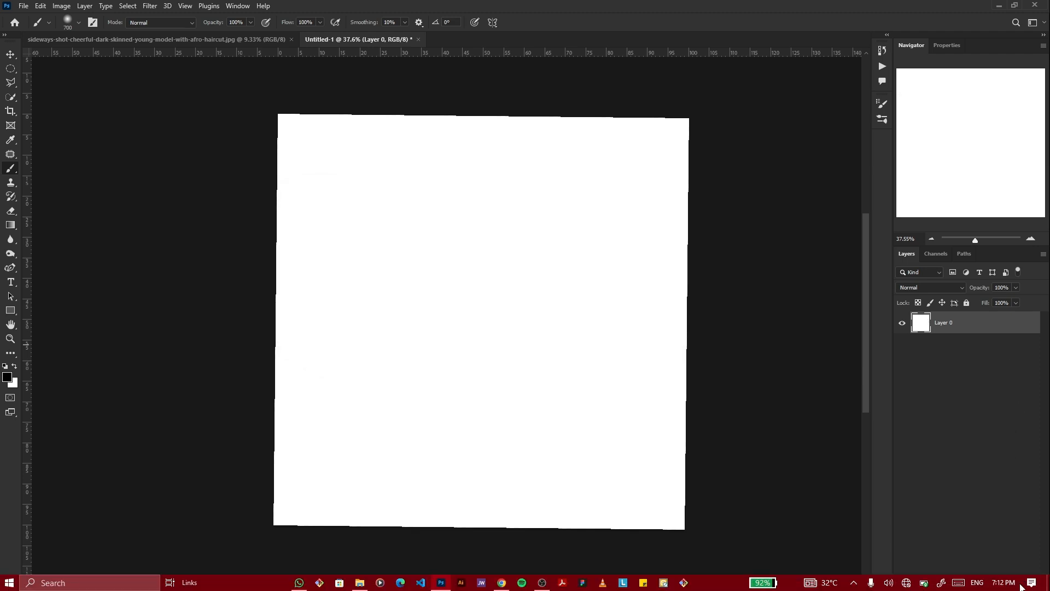
Add a new blank layer above Layer 0 and choose the Rectangular Marquee tool
left_click(1016, 582)
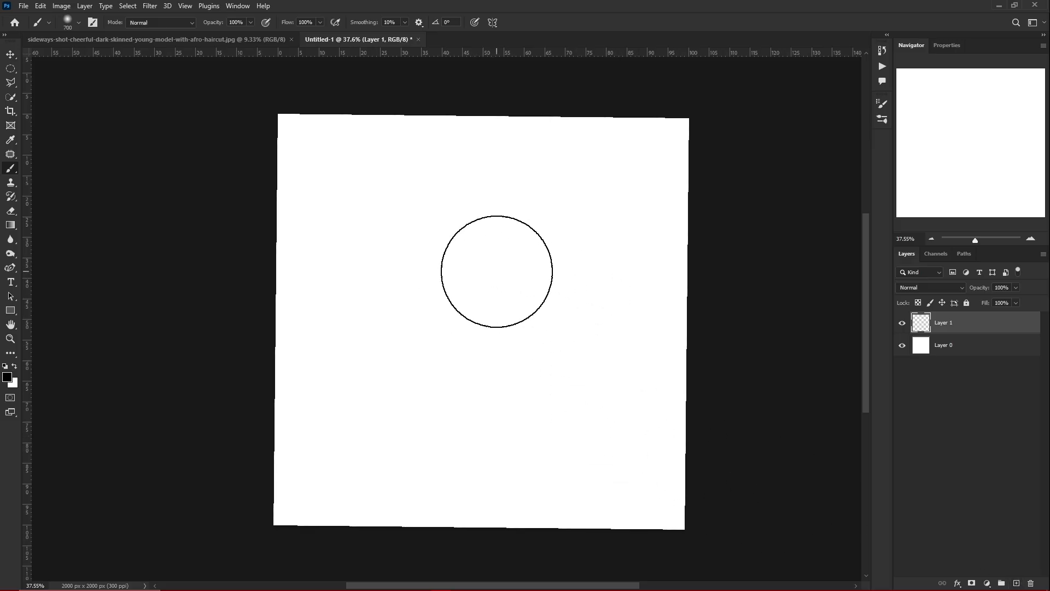
key("m")
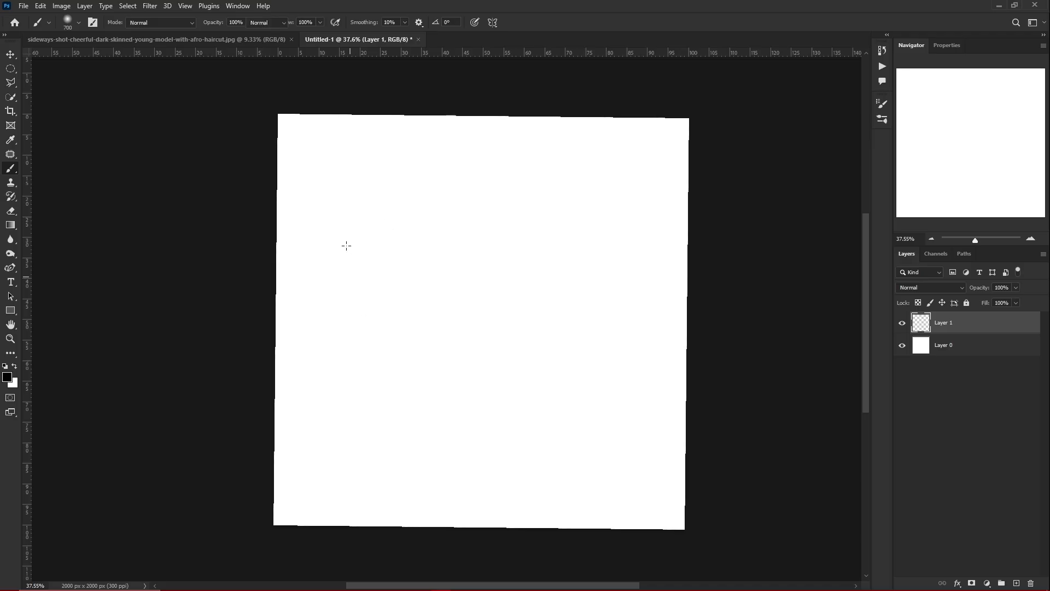
right_click(12, 72)
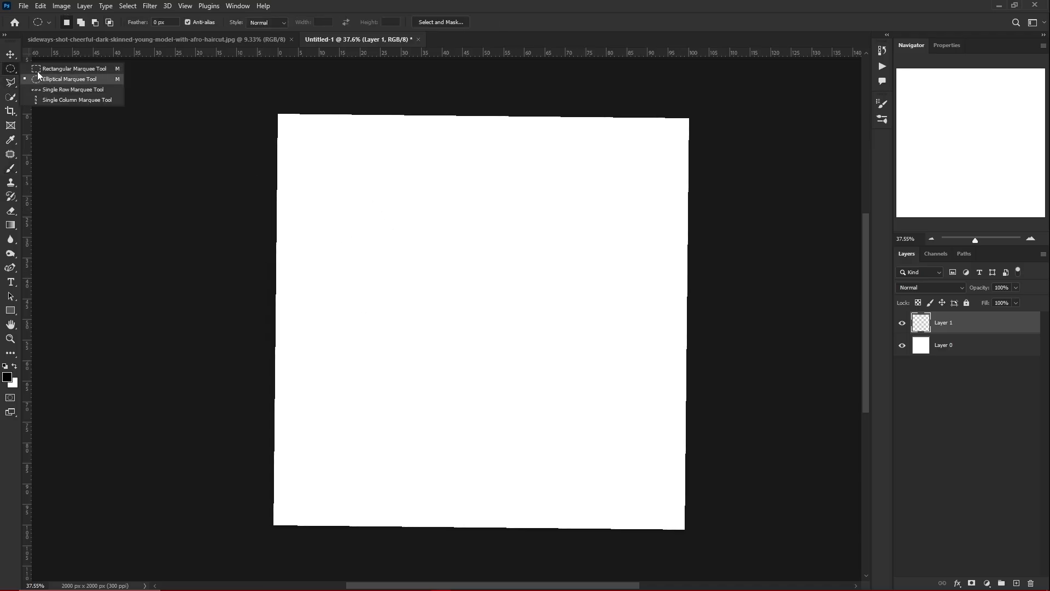
left_click(1, 82)
key("shift+m")
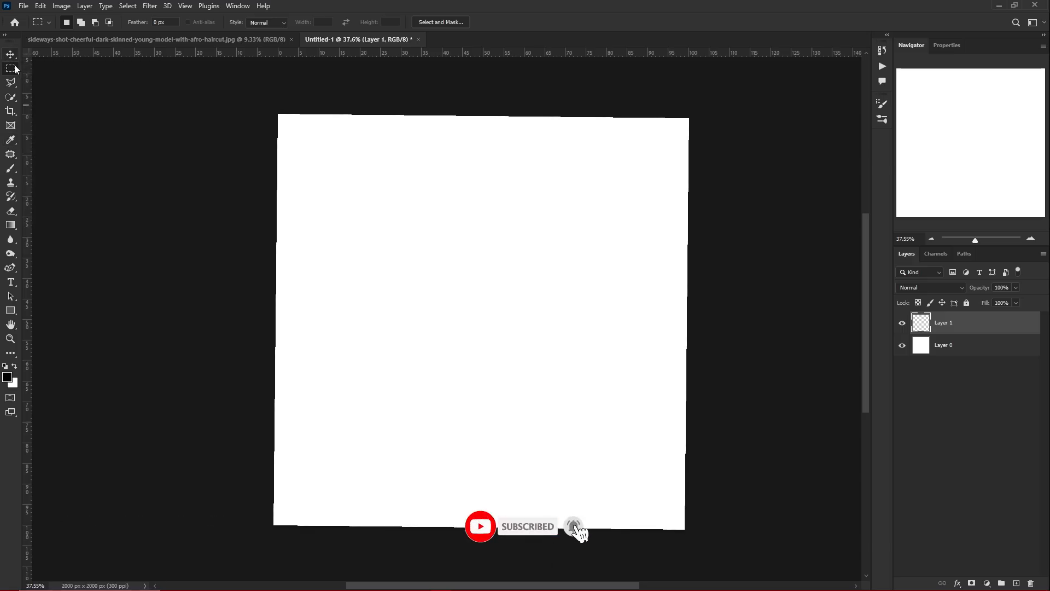
right_click(10, 70)
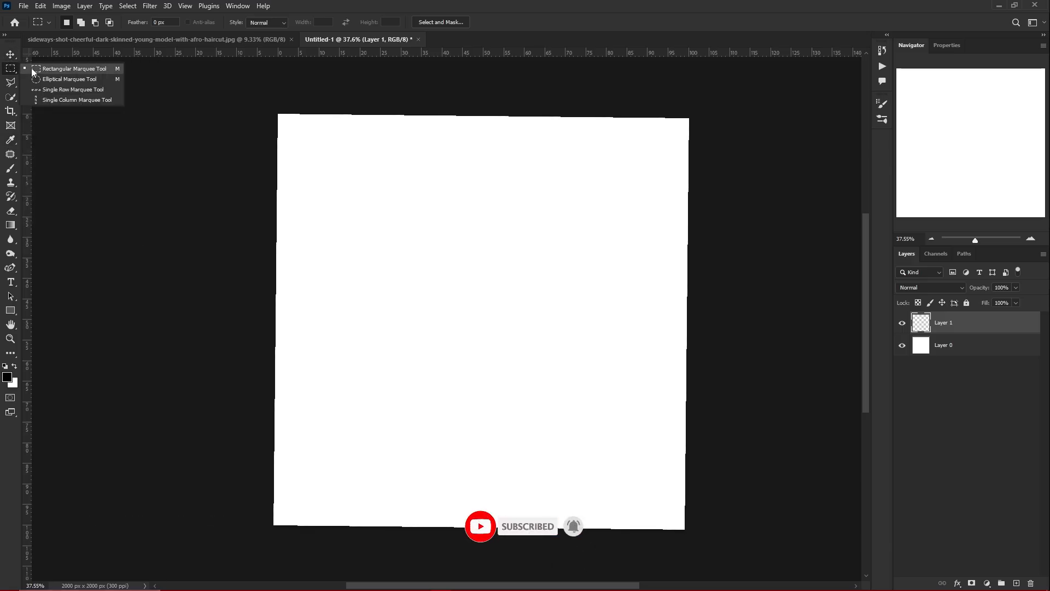
left_click(49, 68)
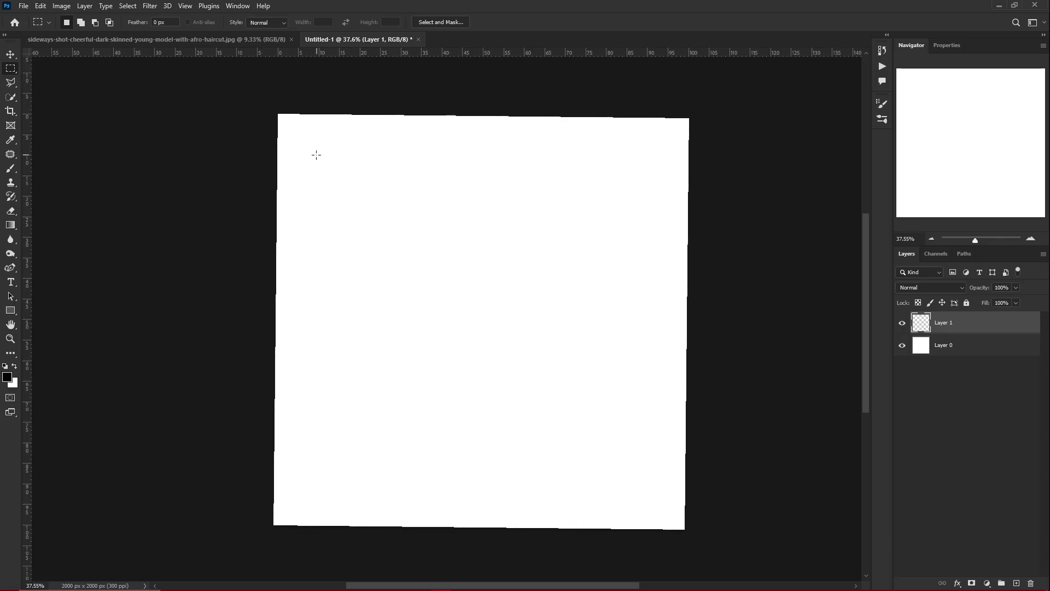
Select a square area in the canvas's upper left on Layer 1, fill it with the black foreground colour and deselect it
left_click_drag(316, 155, 622, 359)
right_click(449, 287)
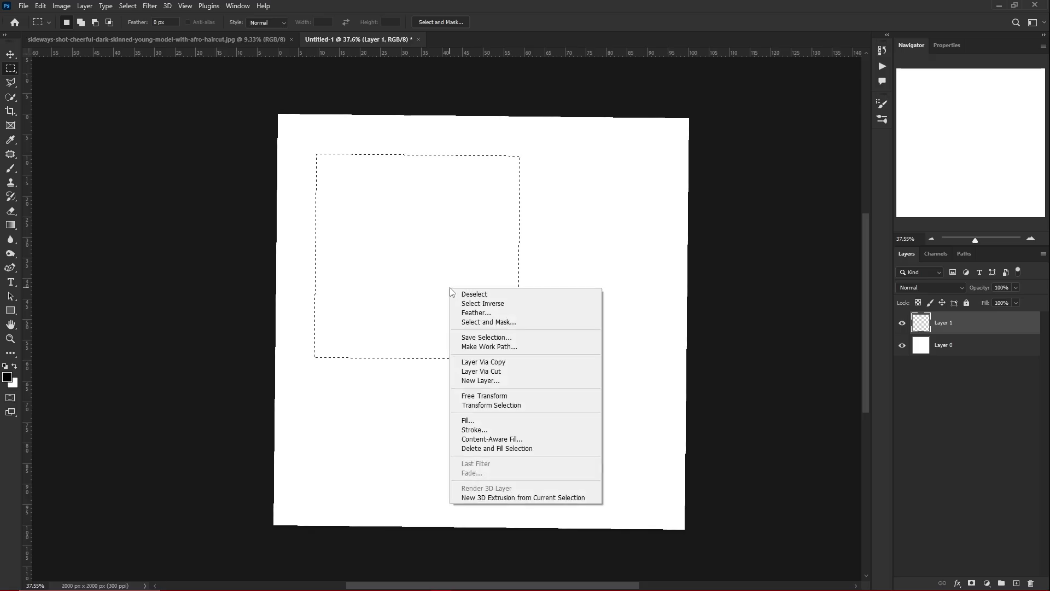
left_click(488, 421)
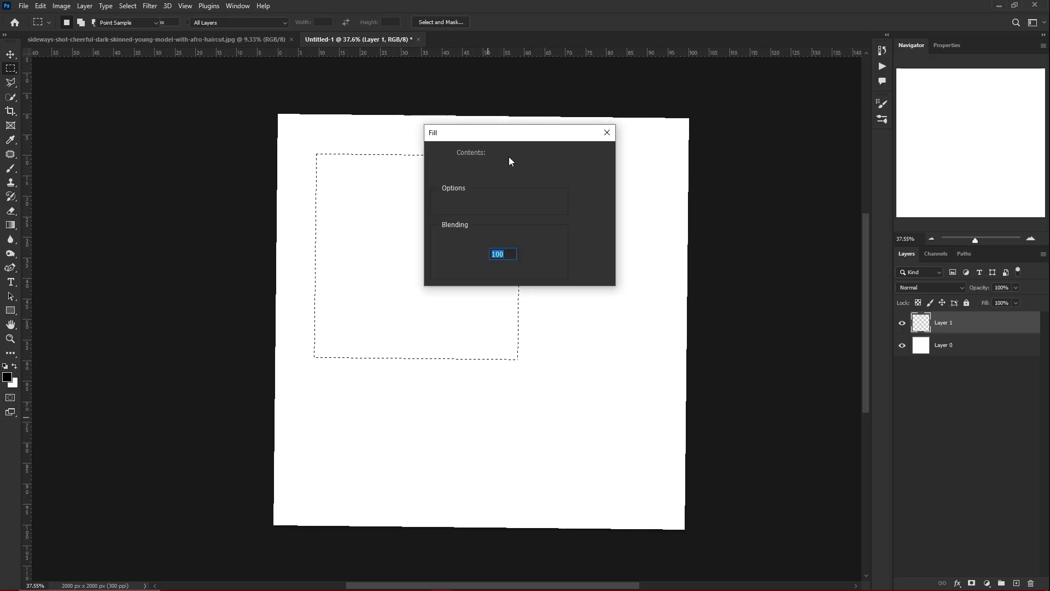
left_click(509, 153)
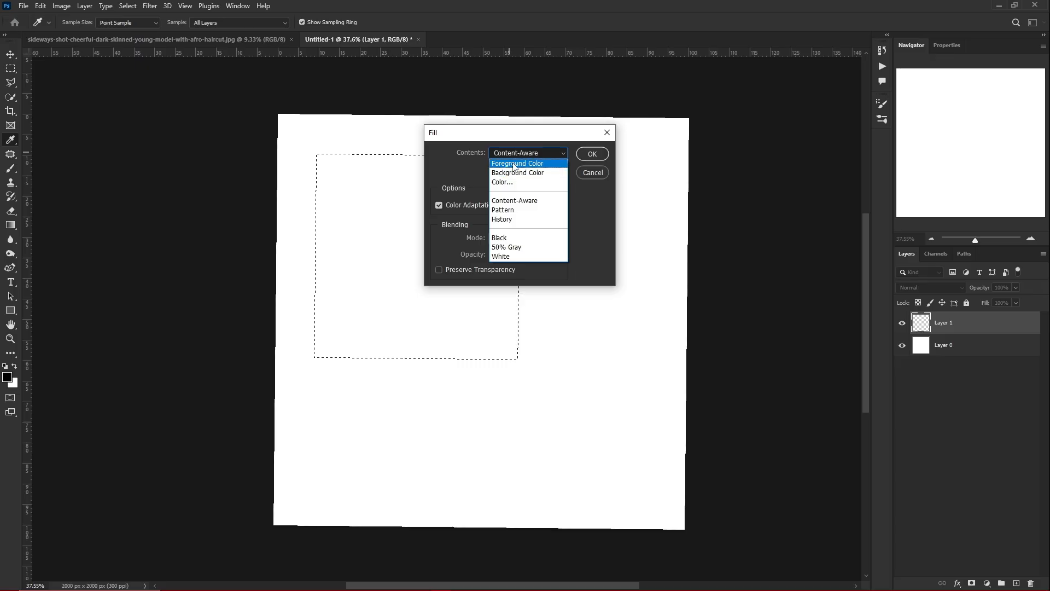
left_click(519, 162)
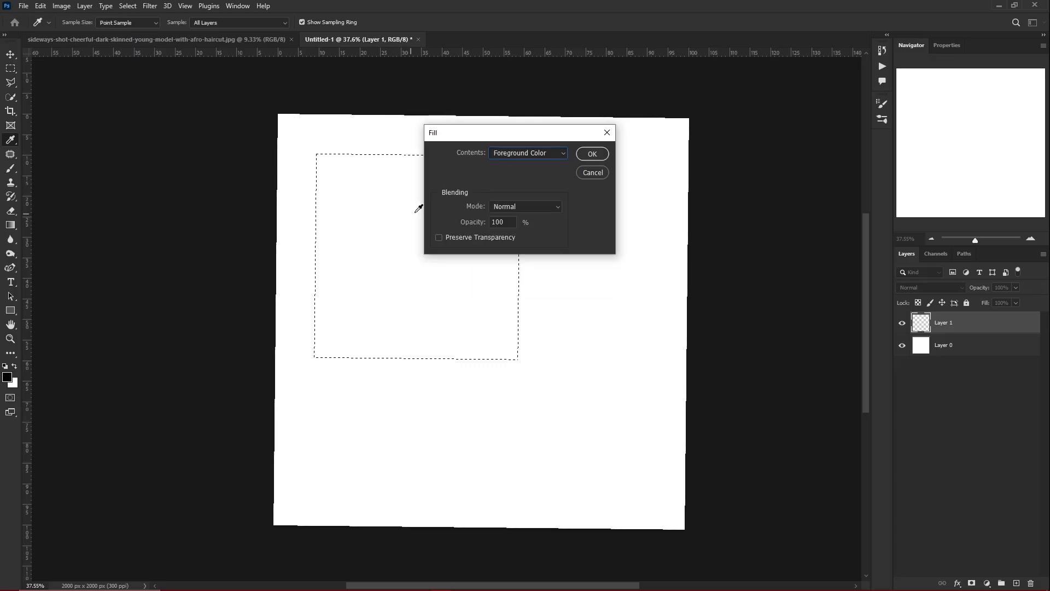
left_click(588, 158)
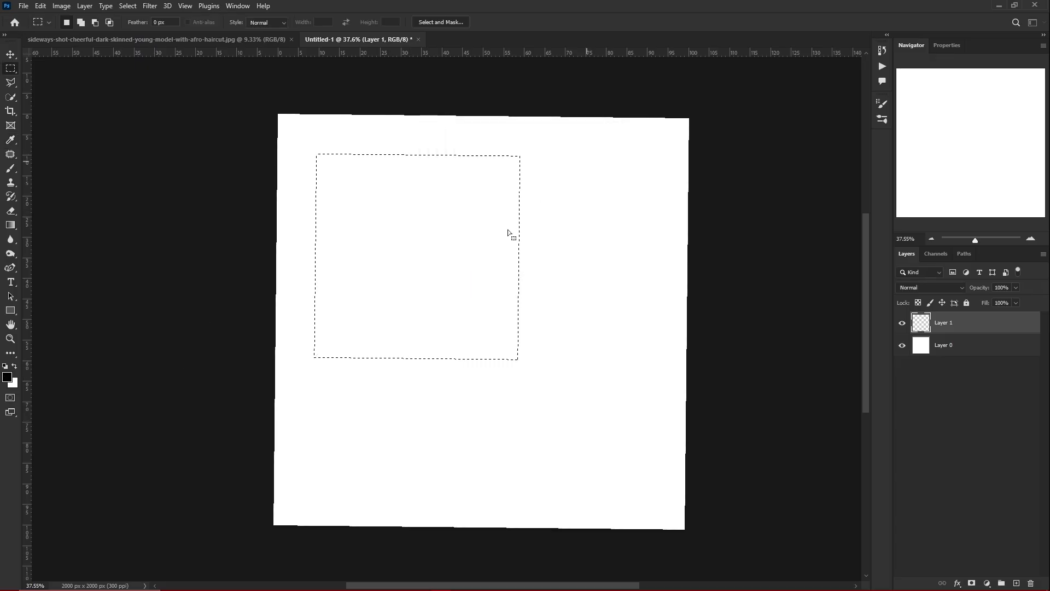
key("ctrl+d")
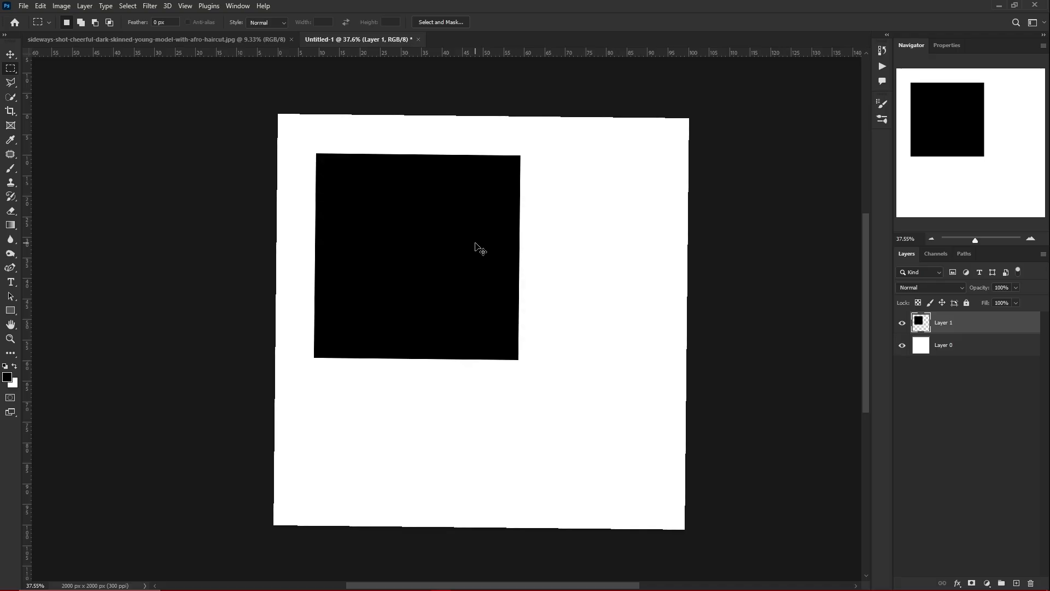
Undo the deselection and the fill, then refill the square selection with the foreground colour and deselect it
key("ctrl+z")
key("ctrl+z")
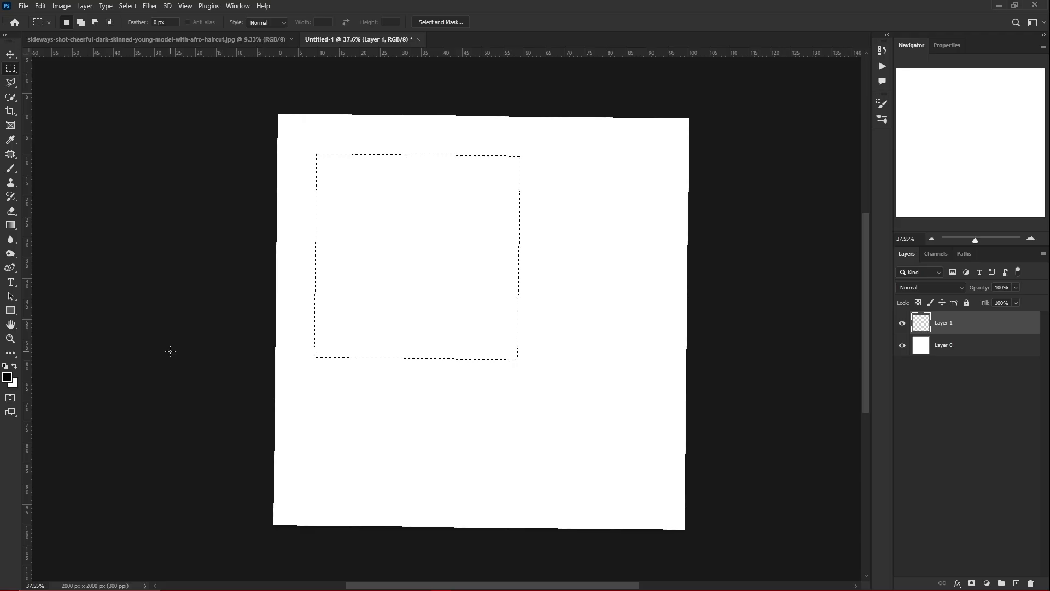
key("alt+BackSpace")
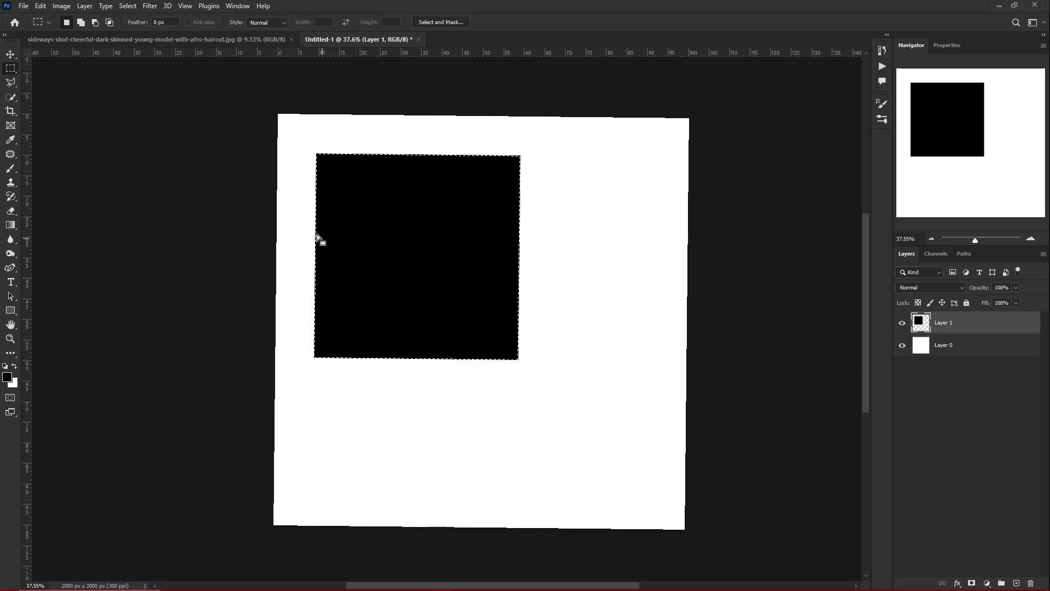
right_click(396, 214)
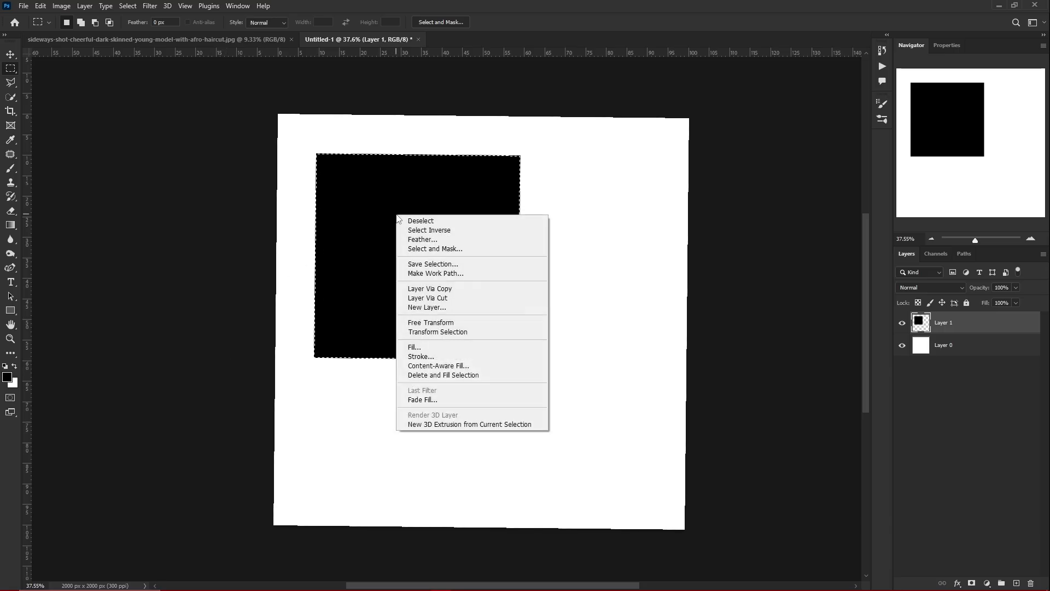
left_click(439, 221)
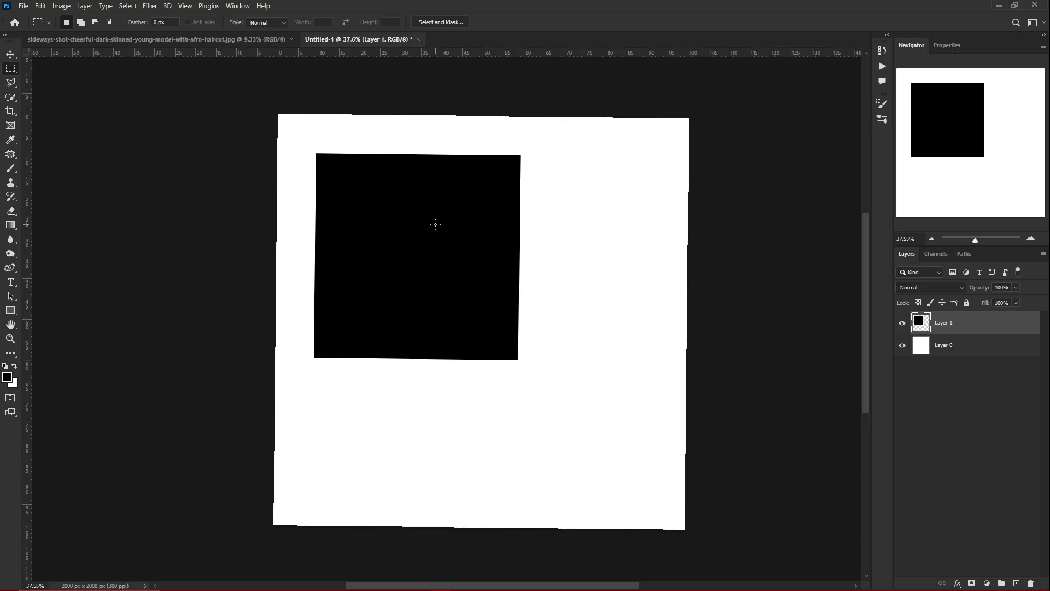
Draw a circular selection overlapping the black square's lower-right corner with the Elliptical Marquee tool
key("v")
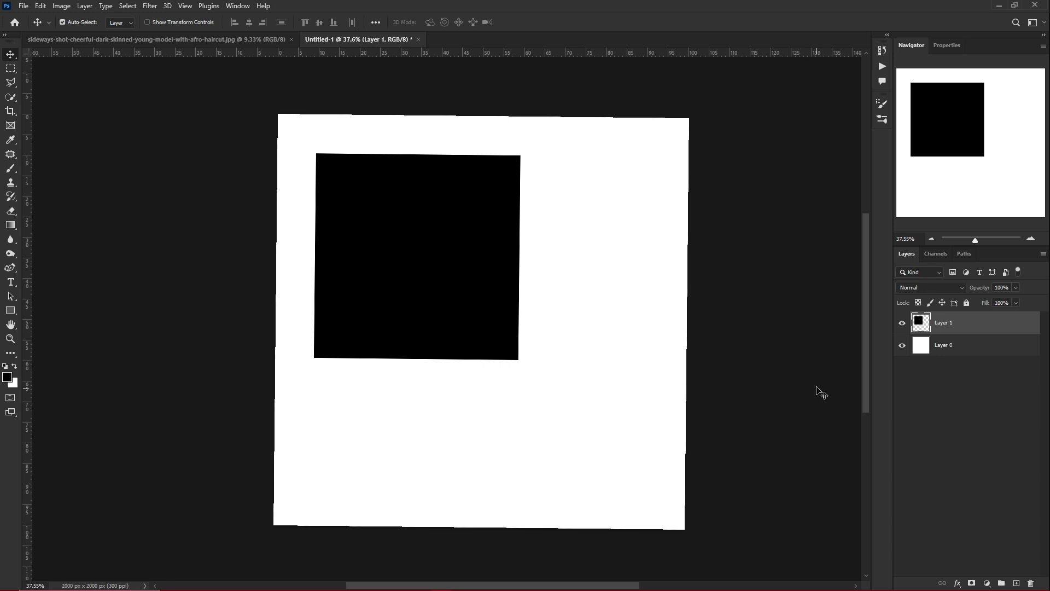
key("m")
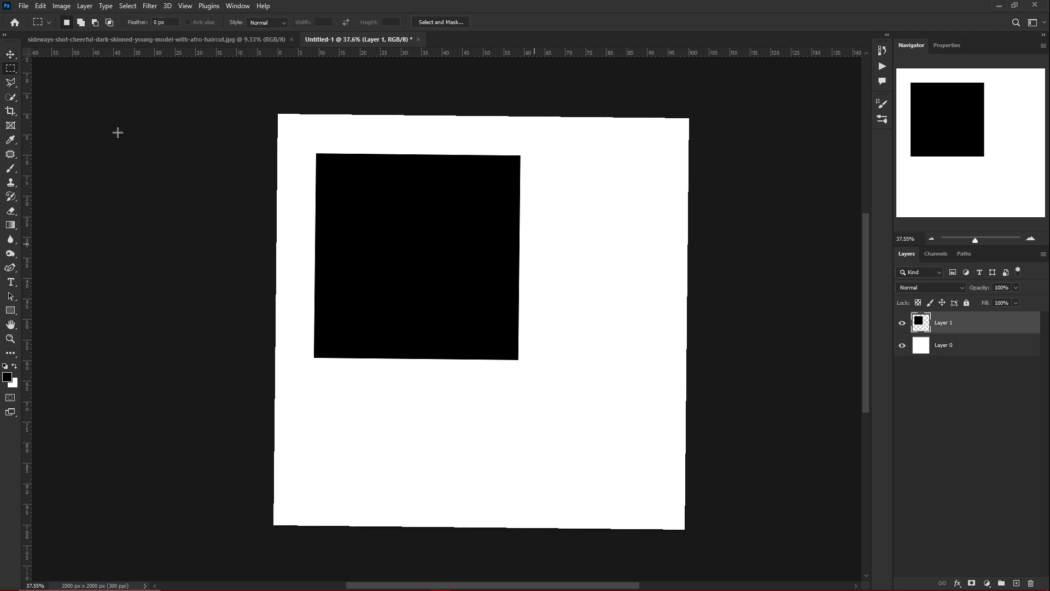
right_click(10, 75)
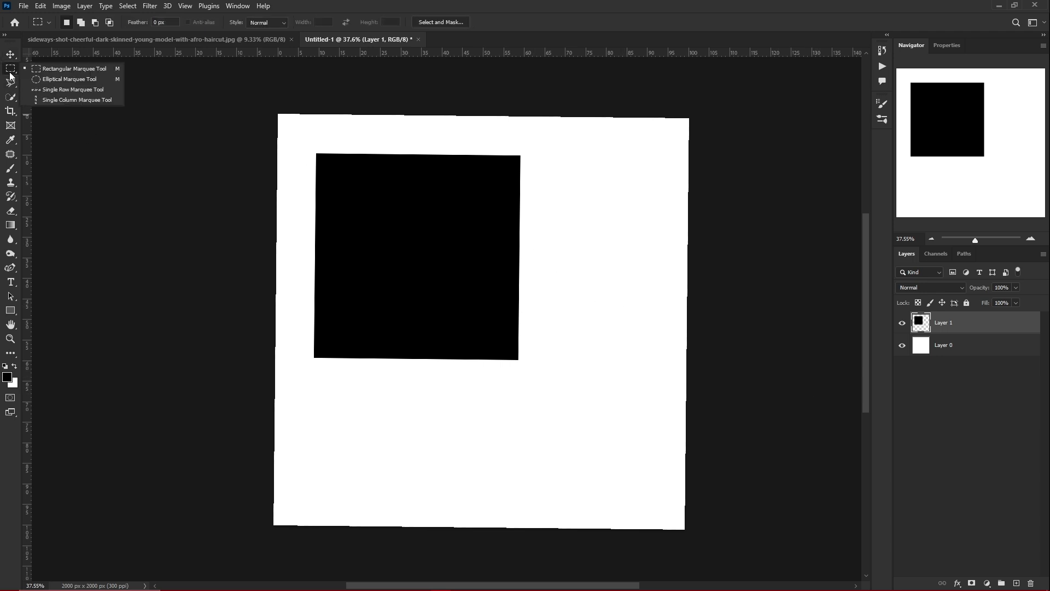
left_click(11, 75)
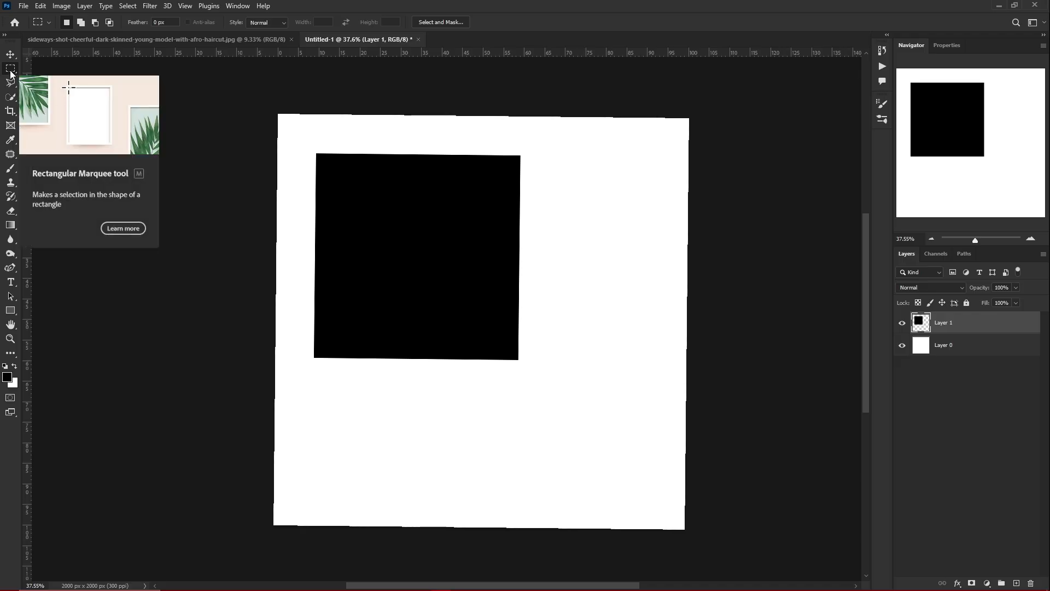
right_click(10, 72)
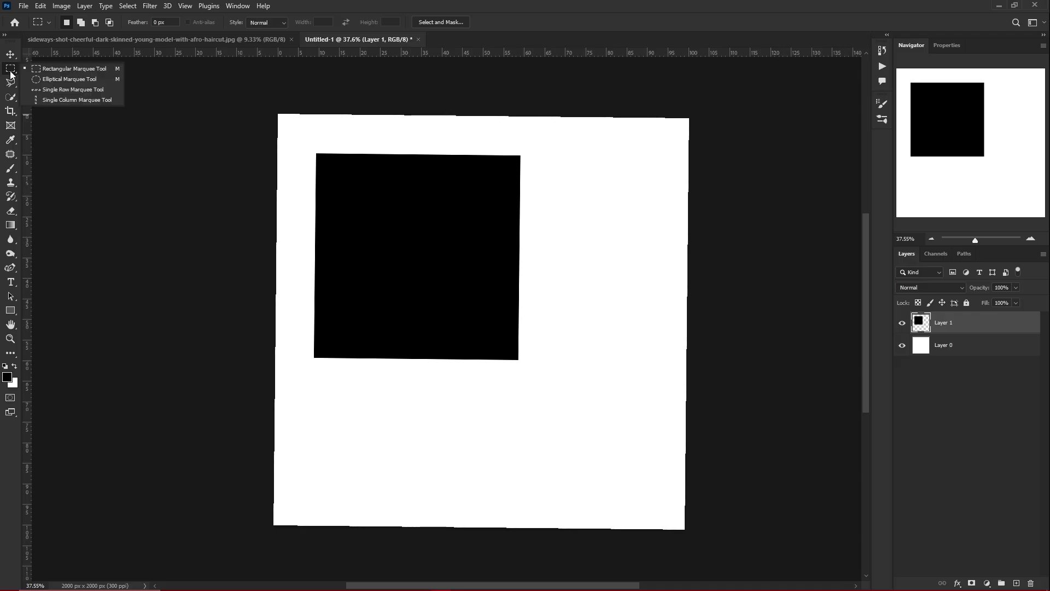
left_click(45, 81)
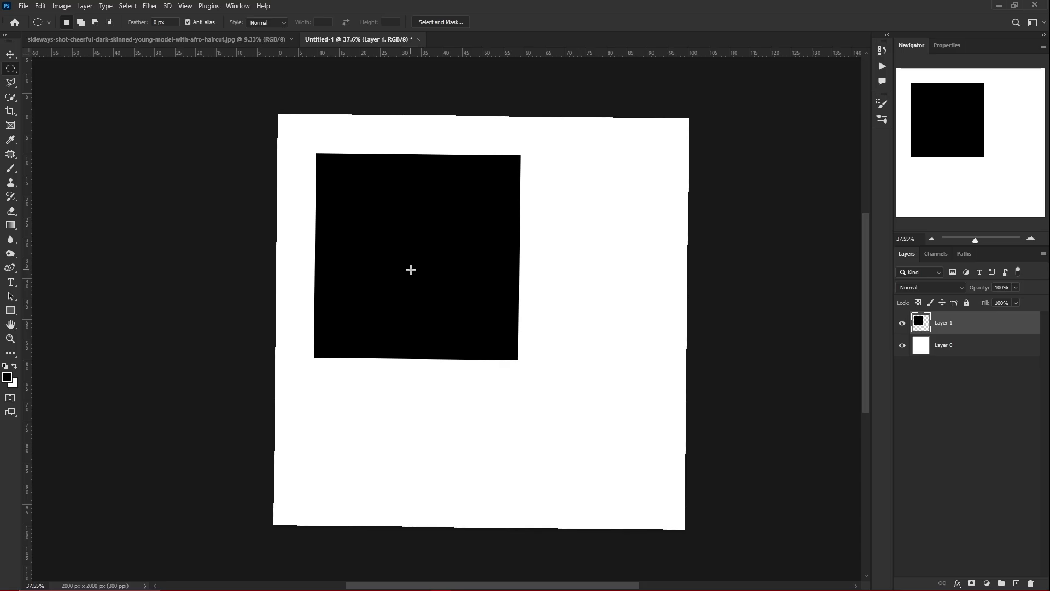
left_click_drag(411, 268, 658, 436)
Add a layer mask to Layer 1 from the circular selection, undo it, and add the same mask again
left_click(972, 582)
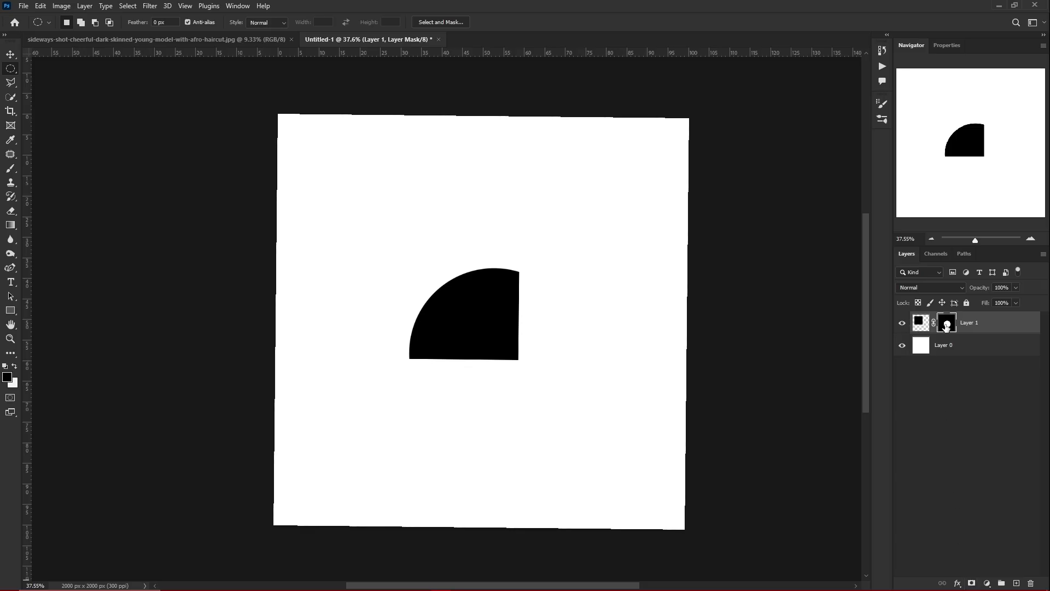
key("ctrl+z")
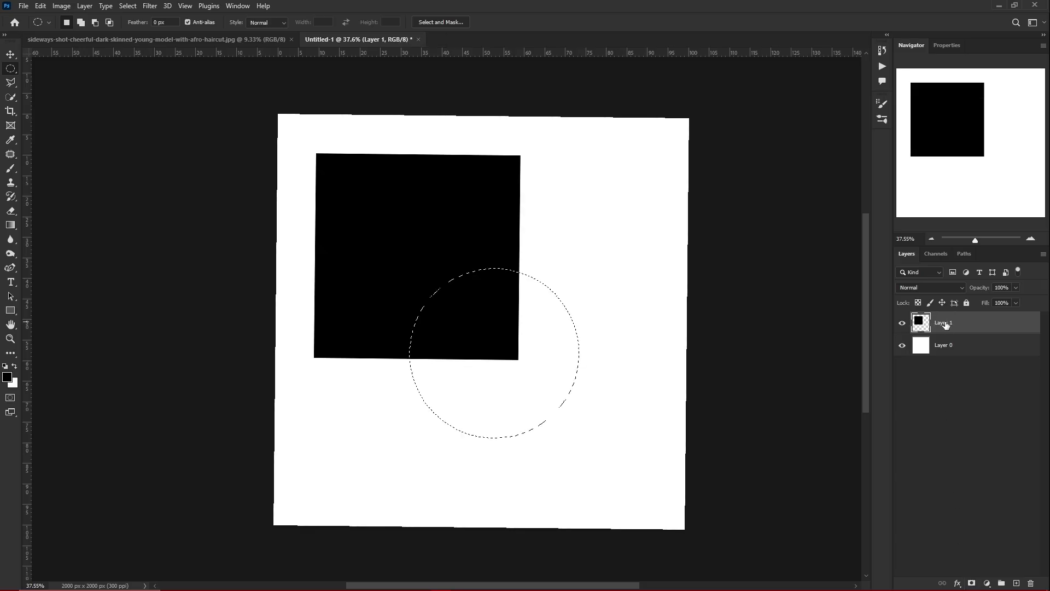
key("ctrl+d")
key("ctrl+z")
left_click(971, 583)
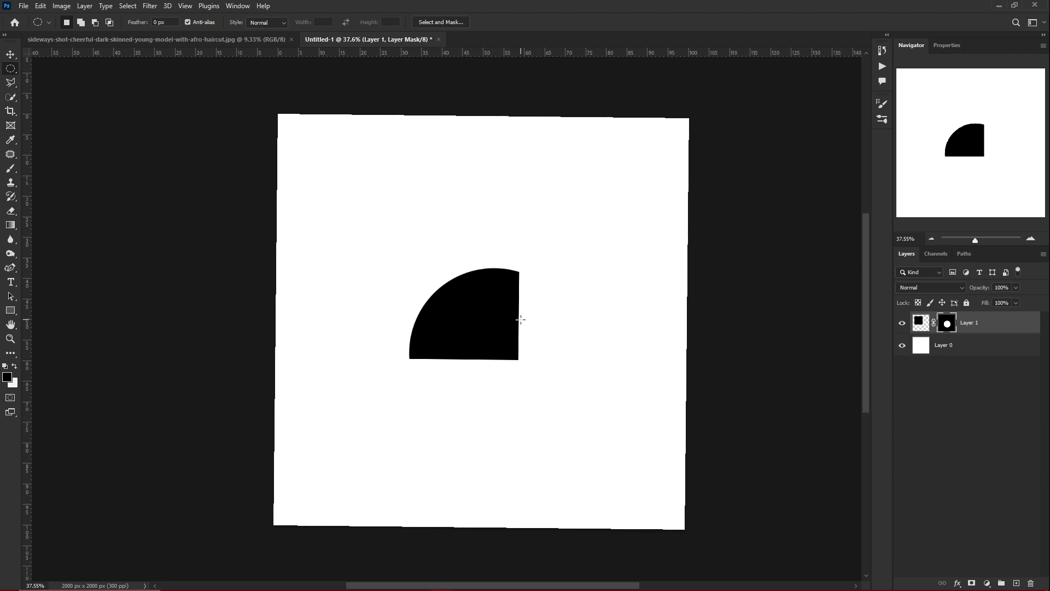
Brush white over the hidden parts of the square on Layer 1's mask to reveal the whole shape
key("v")
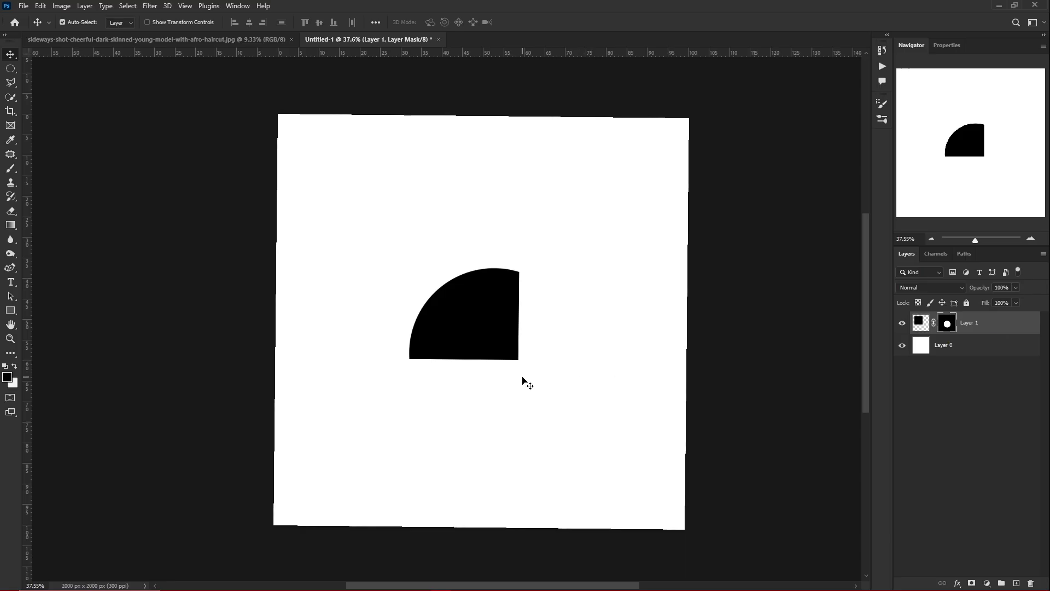
key("b")
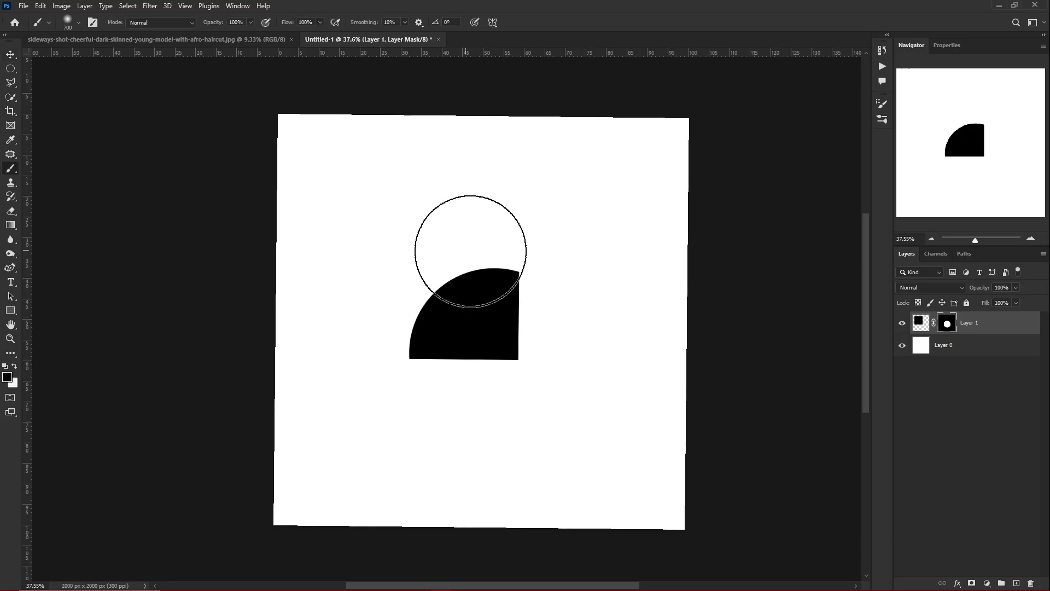
left_click(15, 366)
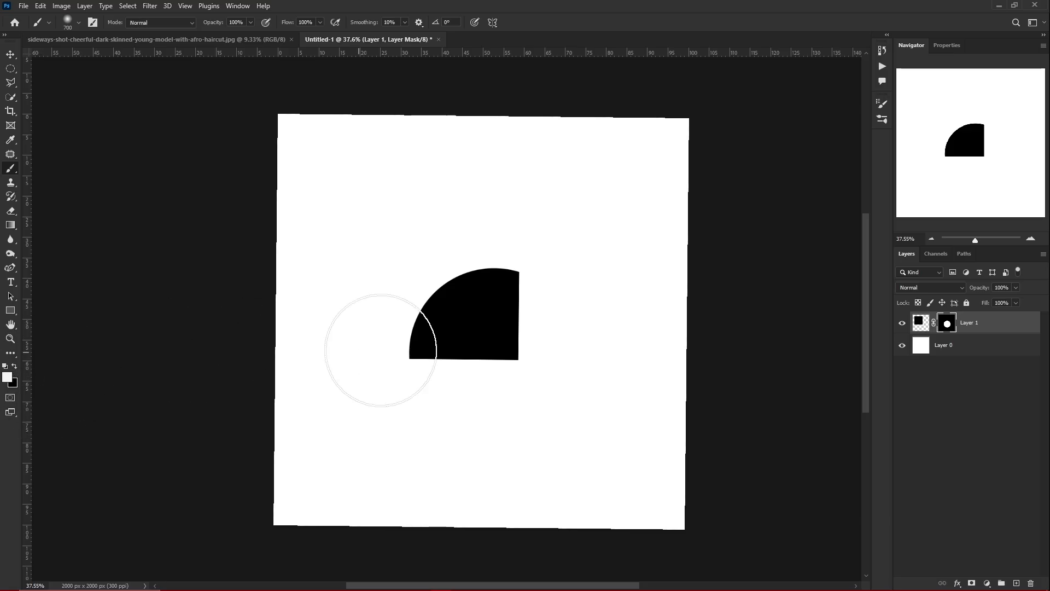
left_click(919, 326)
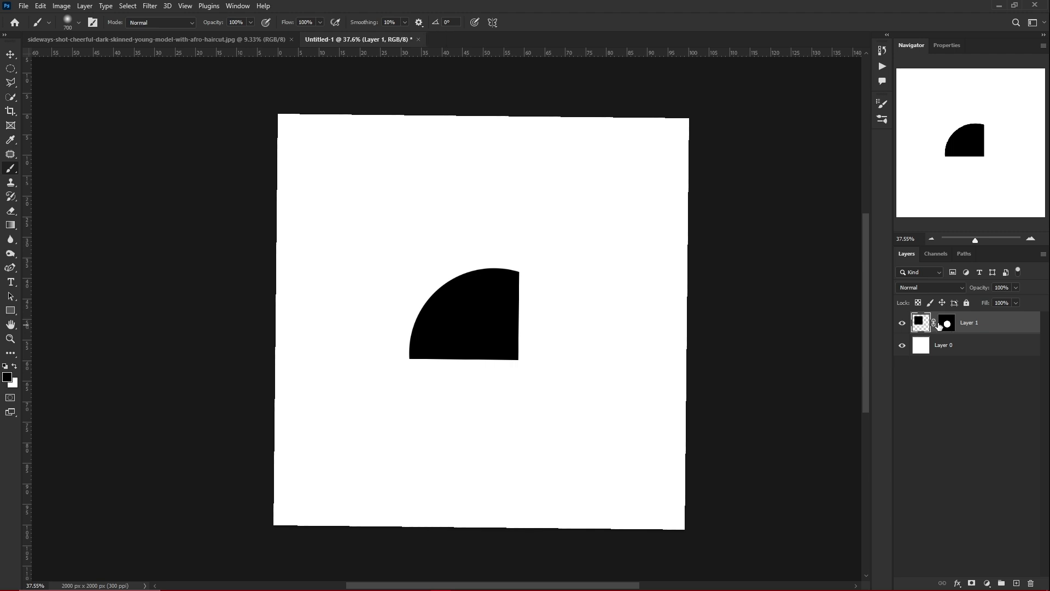
left_click(947, 324)
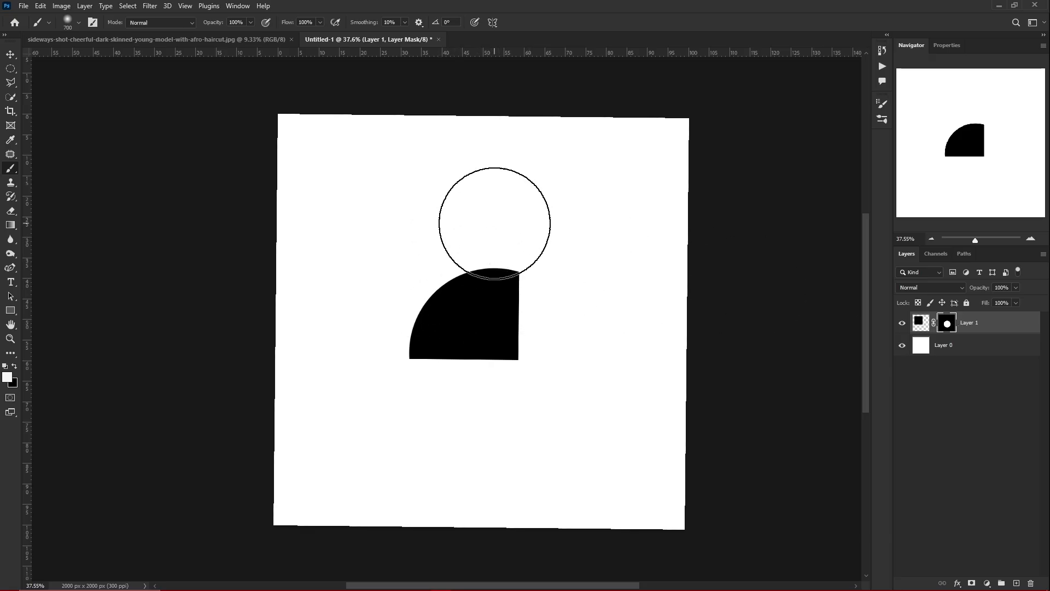
mouse_move(495, 218)
left_mouse_down()
mouse_move(396, 278)
mouse_move(372, 306)
mouse_move(488, 275)
mouse_move(552, 207)
mouse_move(333, 198)
mouse_move(355, 179)
mouse_move(462, 252)
mouse_move(573, 220)
mouse_move(498, 177)
mouse_move(259, 208)
mouse_move(279, 254)
mouse_move(367, 188)
mouse_move(357, 211)
mouse_move(376, 354)
mouse_move(577, 318)
mouse_move(392, 354)
mouse_move(315, 340)
mouse_move(304, 216)
left_mouse_up()
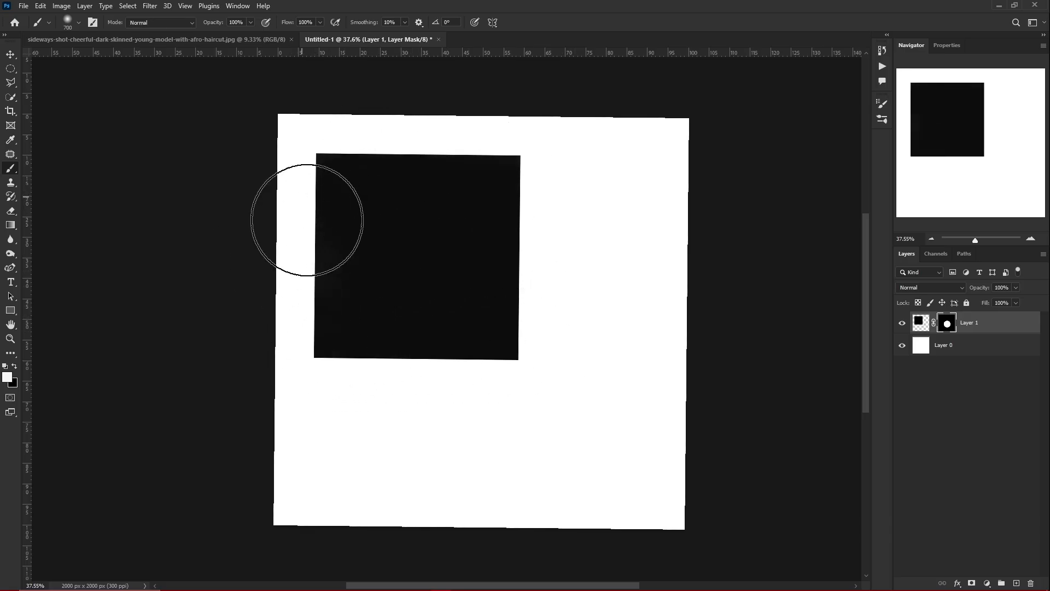
left_click_drag(427, 347, 400, 241)
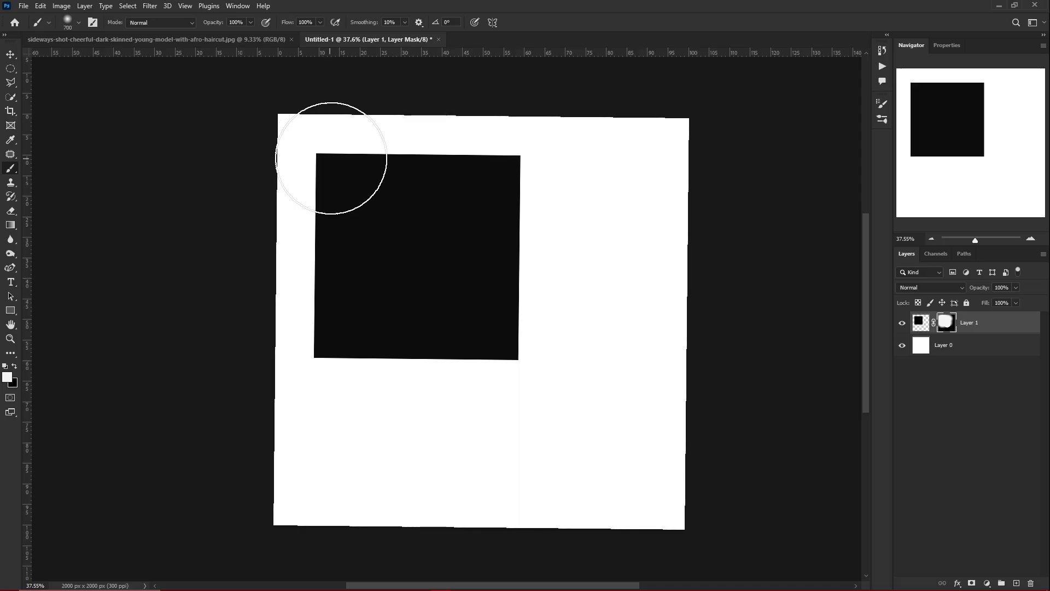
Brush black on the mask over the square's upper-left corner to hide it, and restore the area with white
key("x")
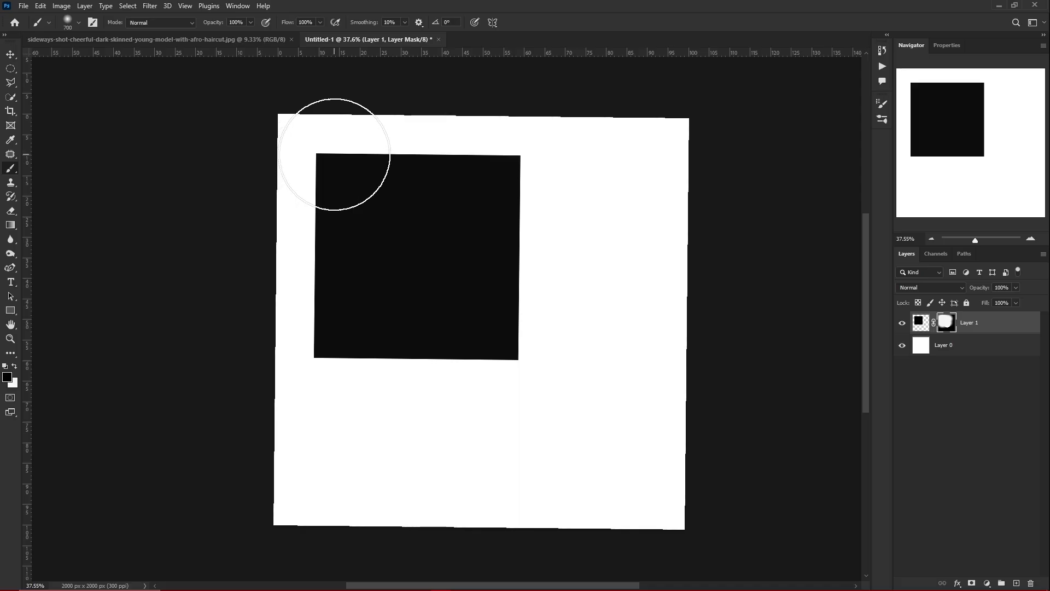
mouse_move(341, 147)
left_mouse_down()
mouse_move(283, 251)
mouse_move(472, 174)
mouse_move(366, 244)
mouse_move(381, 291)
mouse_move(542, 197)
mouse_move(343, 350)
mouse_move(602, 366)
mouse_move(428, 276)
mouse_move(300, 382)
mouse_move(396, 220)
mouse_move(329, 171)
mouse_move(609, 157)
mouse_move(566, 286)
mouse_move(522, 230)
mouse_move(331, 236)
mouse_move(517, 271)
mouse_move(484, 261)
mouse_move(515, 392)
mouse_move(348, 390)
mouse_move(529, 297)
mouse_move(497, 239)
mouse_move(517, 259)
mouse_move(313, 367)
mouse_move(534, 148)
mouse_move(472, 160)
mouse_move(314, 257)
mouse_move(386, 150)
mouse_move(311, 192)
mouse_move(320, 302)
mouse_move(480, 307)
mouse_move(491, 205)
mouse_move(490, 281)
mouse_move(395, 361)
mouse_move(327, 390)
mouse_move(511, 354)
mouse_move(486, 217)
mouse_move(309, 199)
left_mouse_up()
key("x")
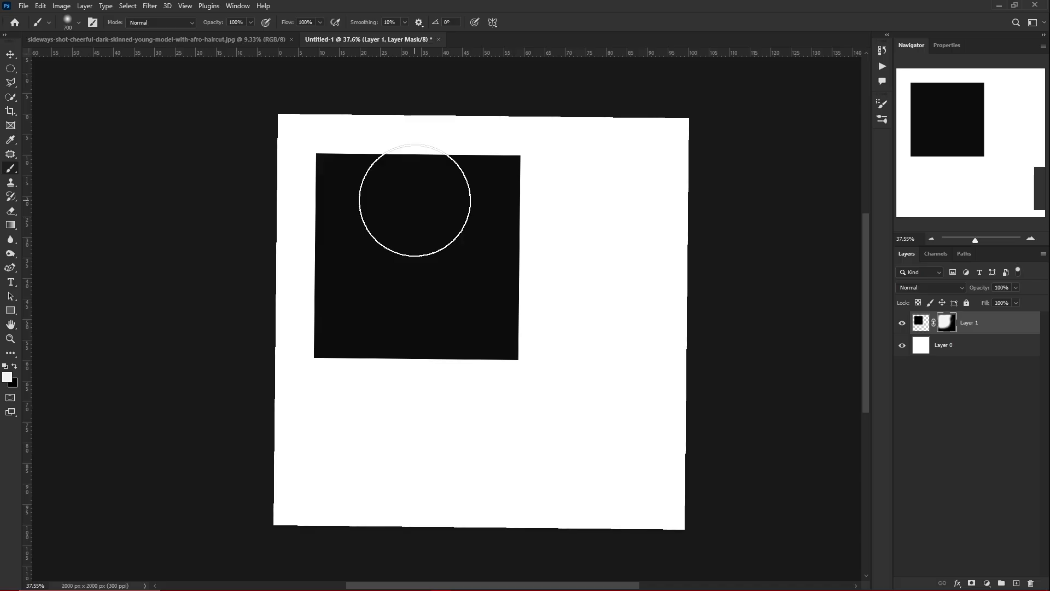
Delete the layer mask from Layer 1, and delete Layer 1 itself
key("v")
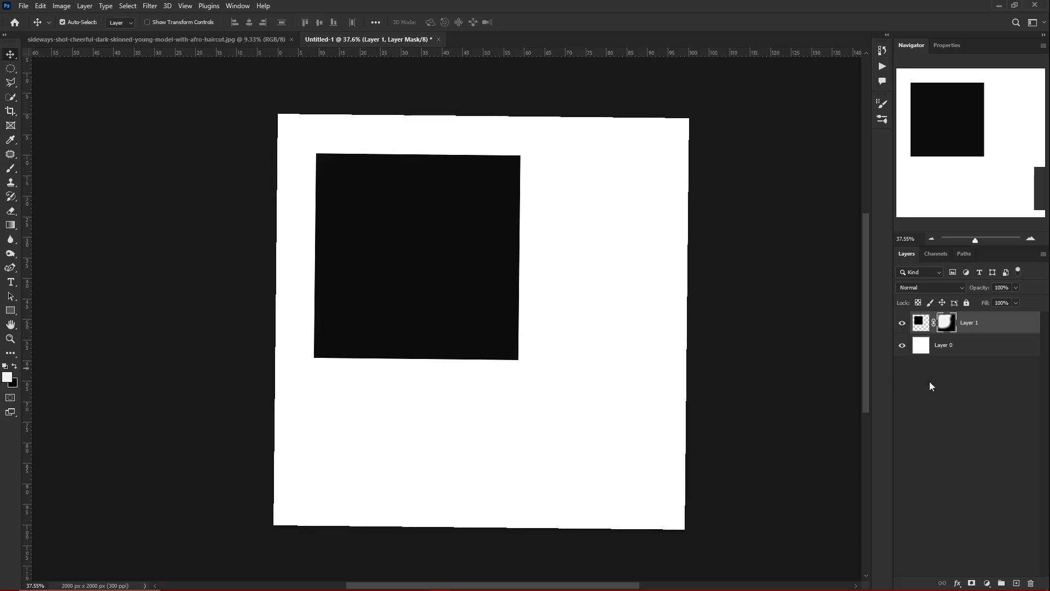
key("Delete")
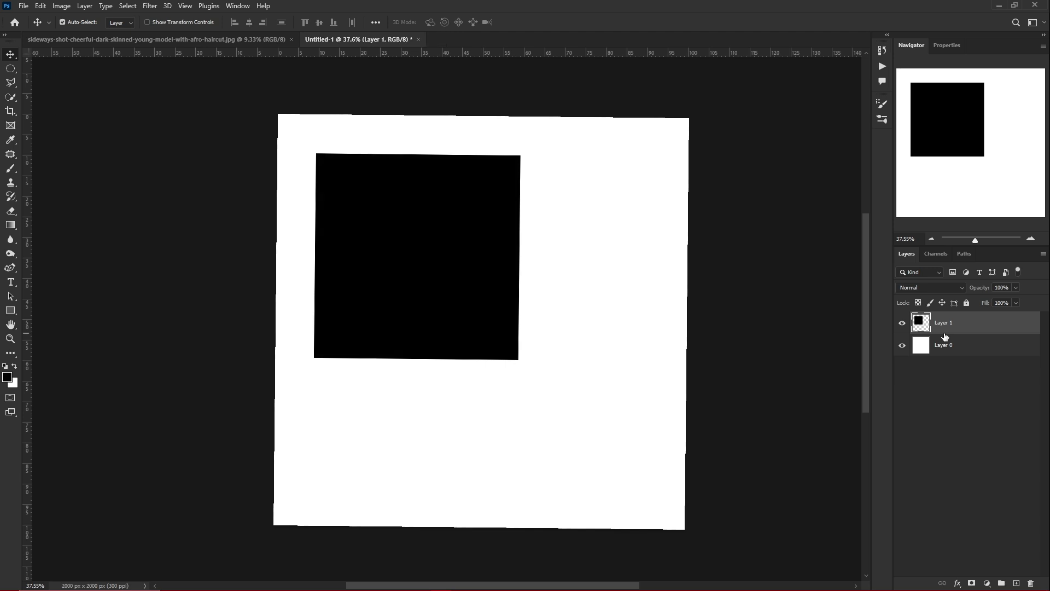
key("Delete")
Switch to the Afro-haircut model photo document and view the photo's Freepik page in the browser before returning to Photoshop
key("ctrl+Tab")
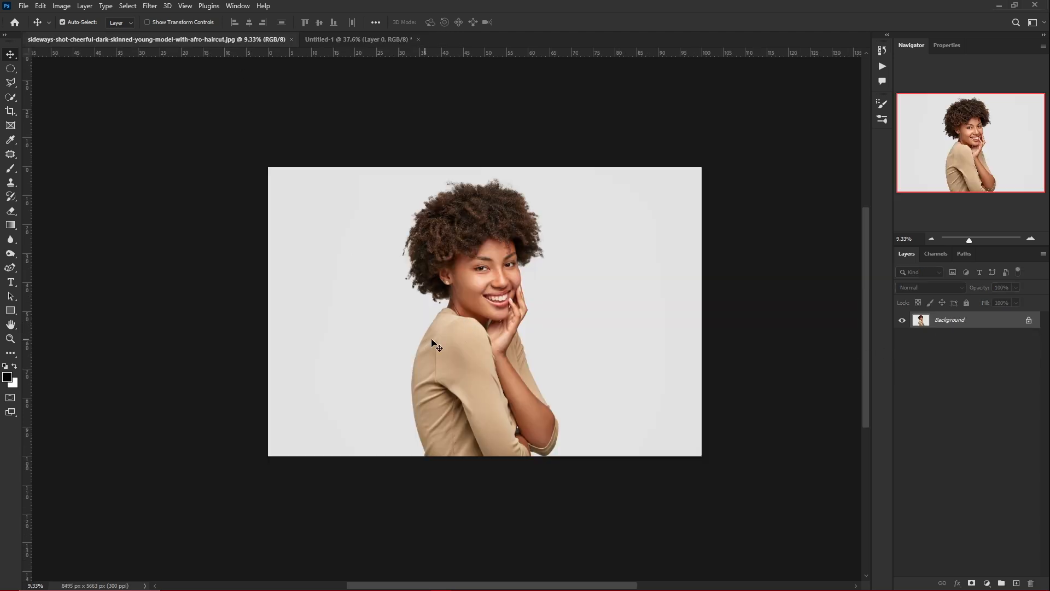
key("alt+Tab")
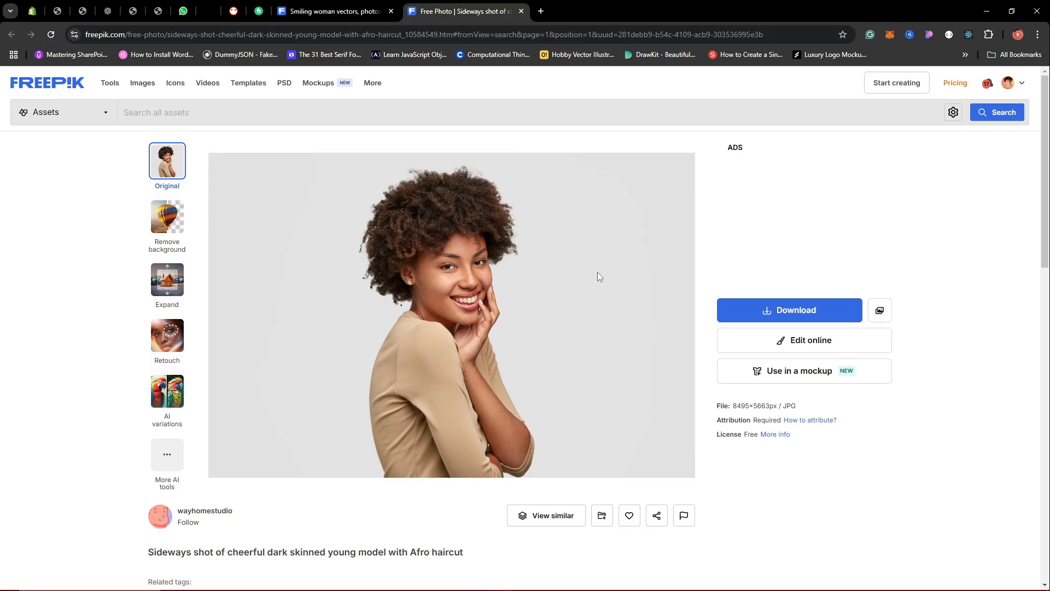
key("alt+Tab")
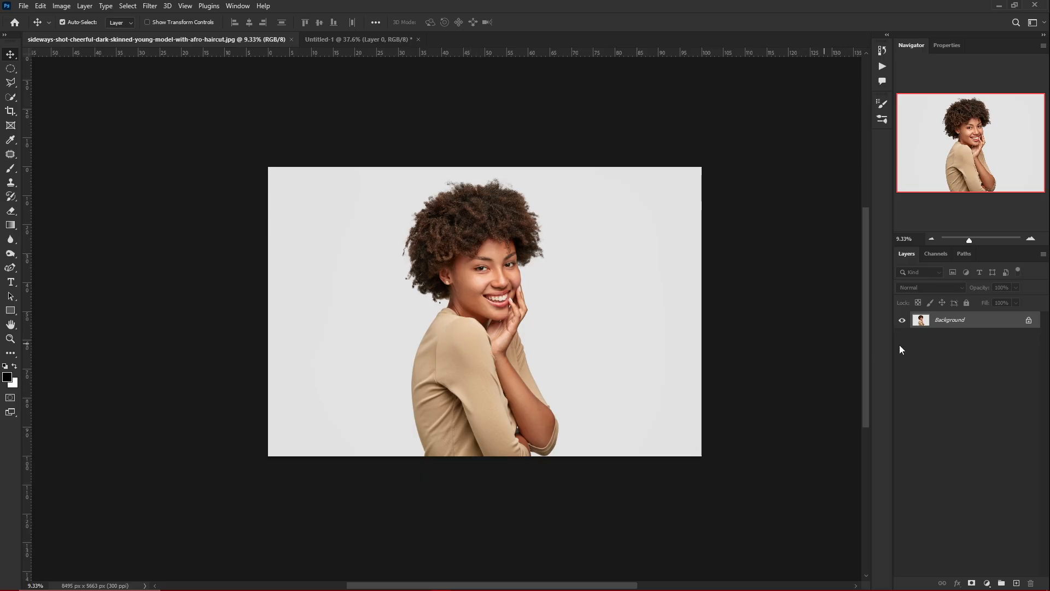
Copy the Afro-haircut model photo into the Untitled-1 document as a new layer above Layer 0
key("ctrl")
left_click_drag(524, 273, 408, 158)
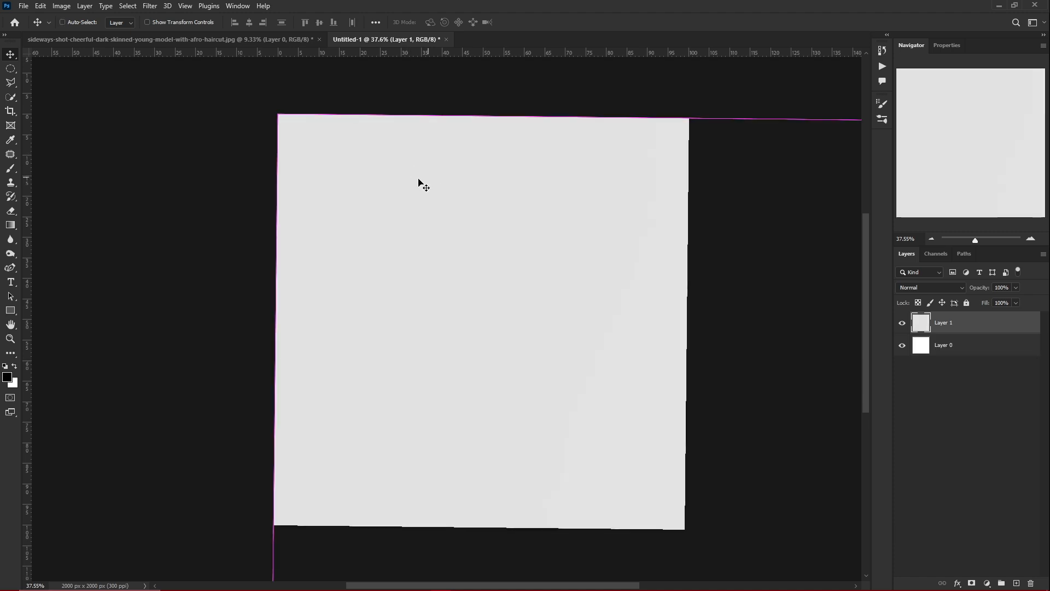
Free Transform the photo on Layer 1, scaling it proportionally to about 21% so it fits inside the canvas
key("ctrl+t")
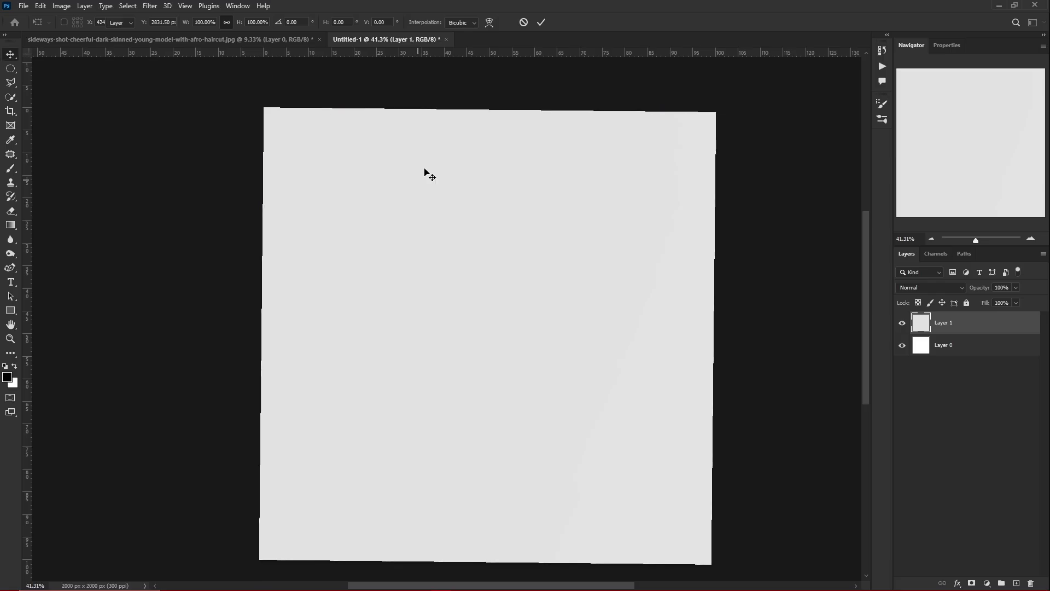
key("Return")
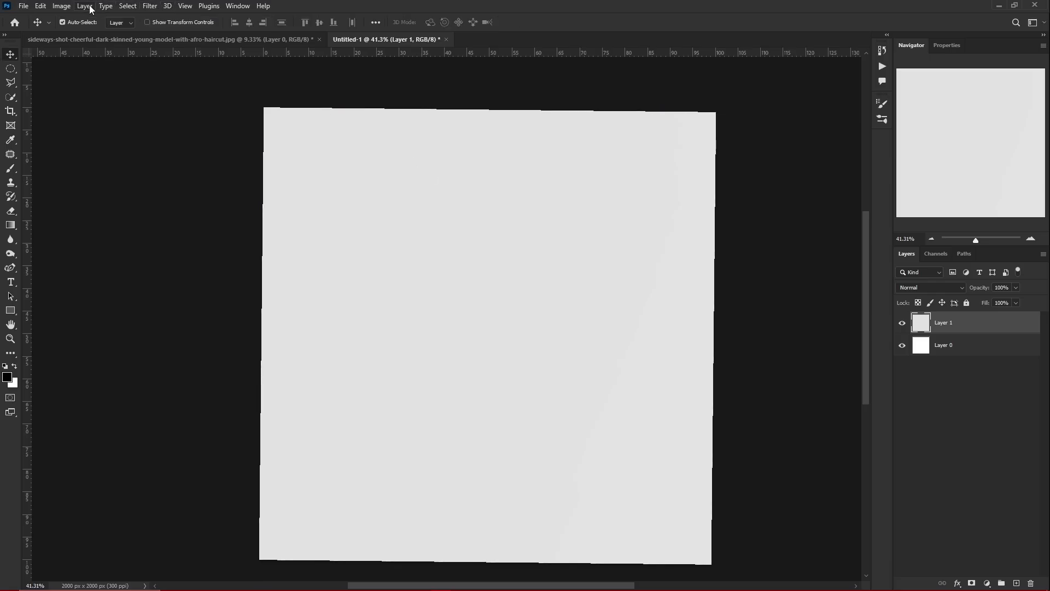
left_click(41, 6)
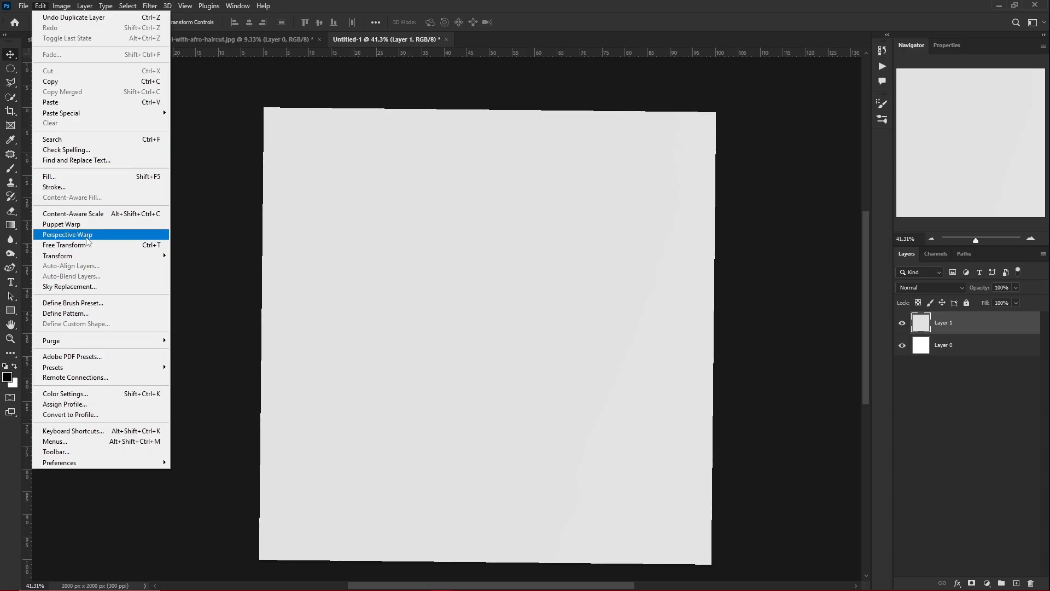
mouse_move(90, 256)
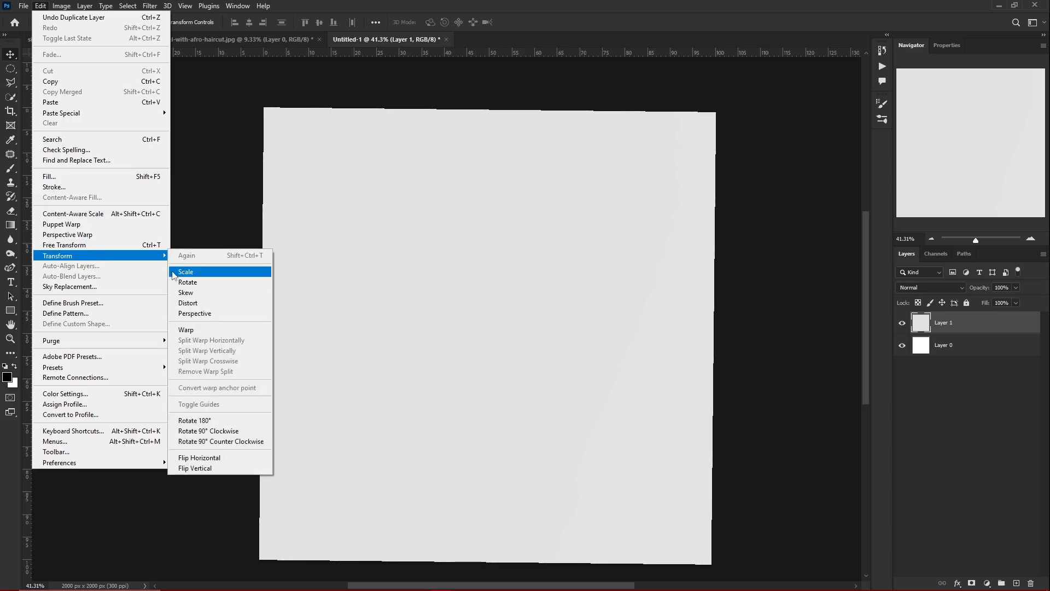
left_click(146, 245)
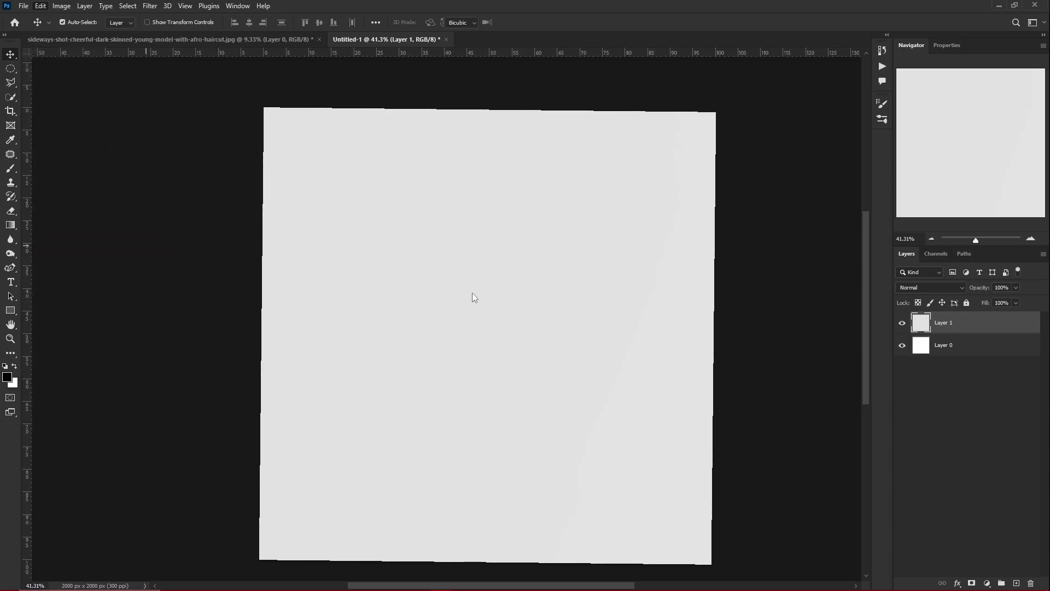
scroll(468, 293, "up", 1)
scroll(468, 293, "up", 8)
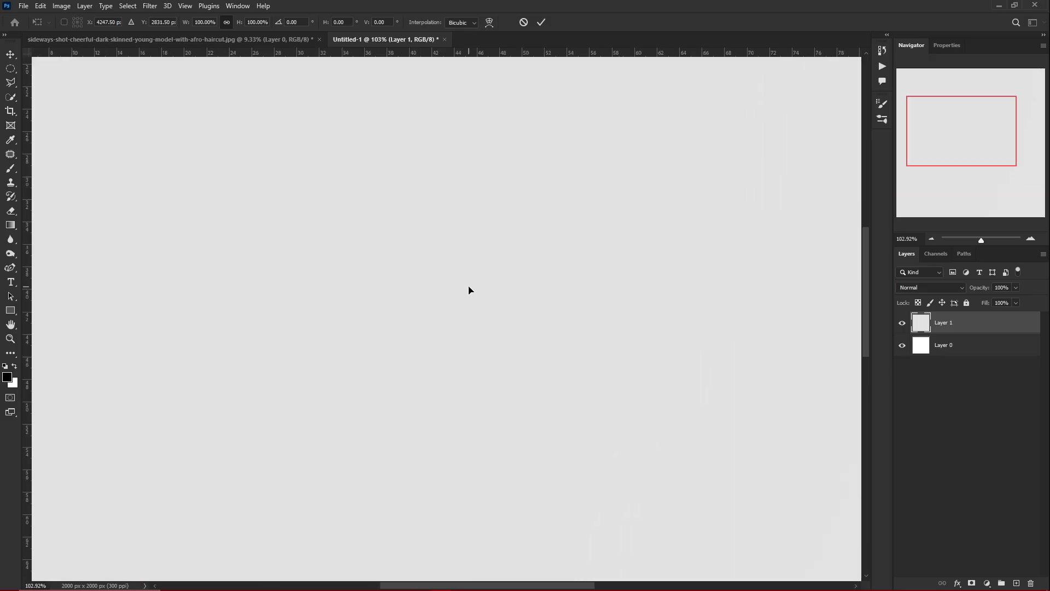
scroll(469, 290, "down", 10)
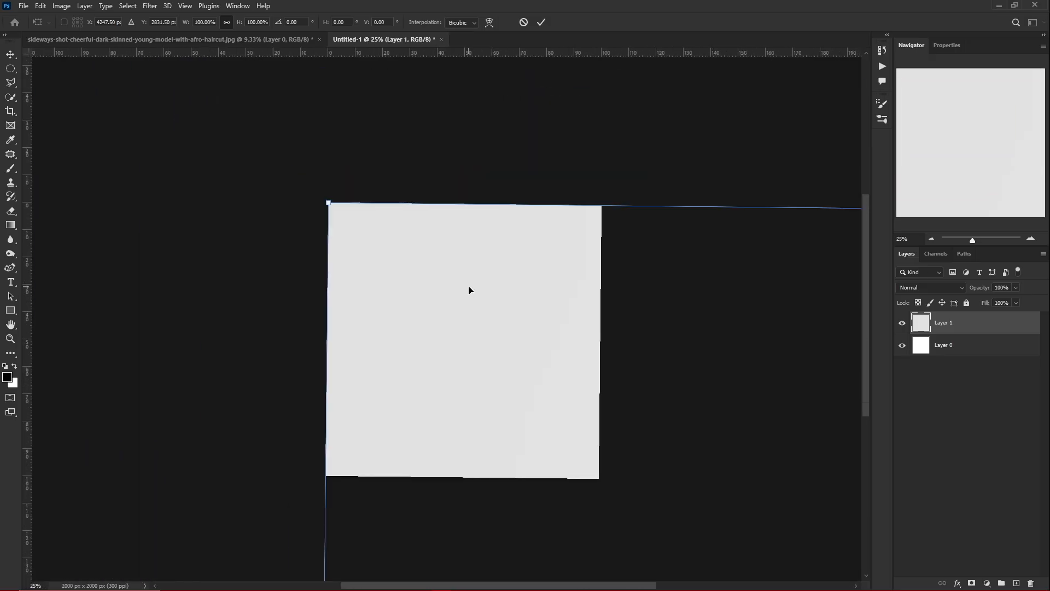
scroll(469, 290, "down", 3)
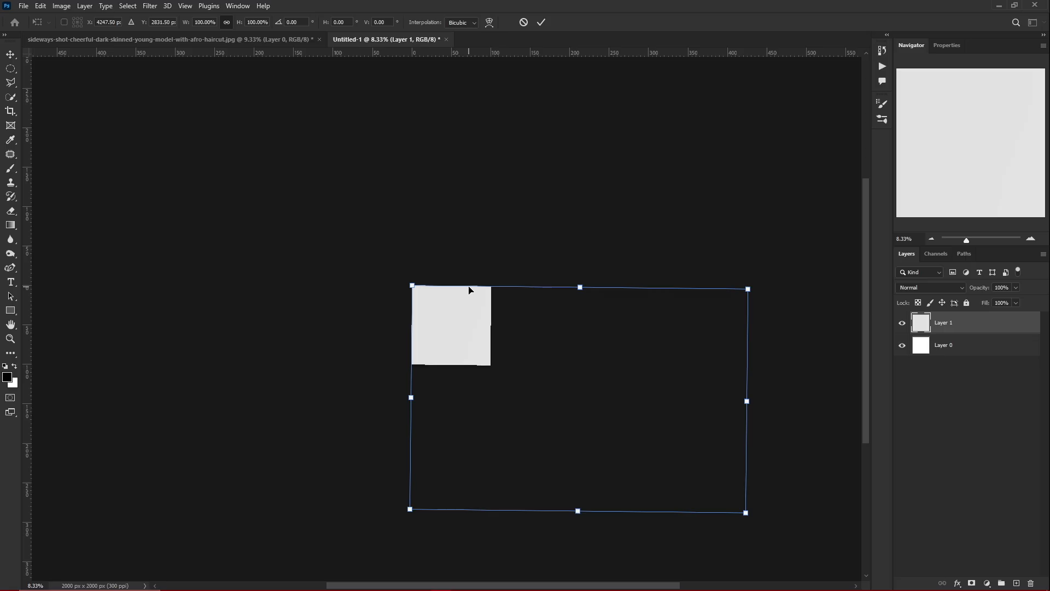
scroll(469, 290, "down", 1)
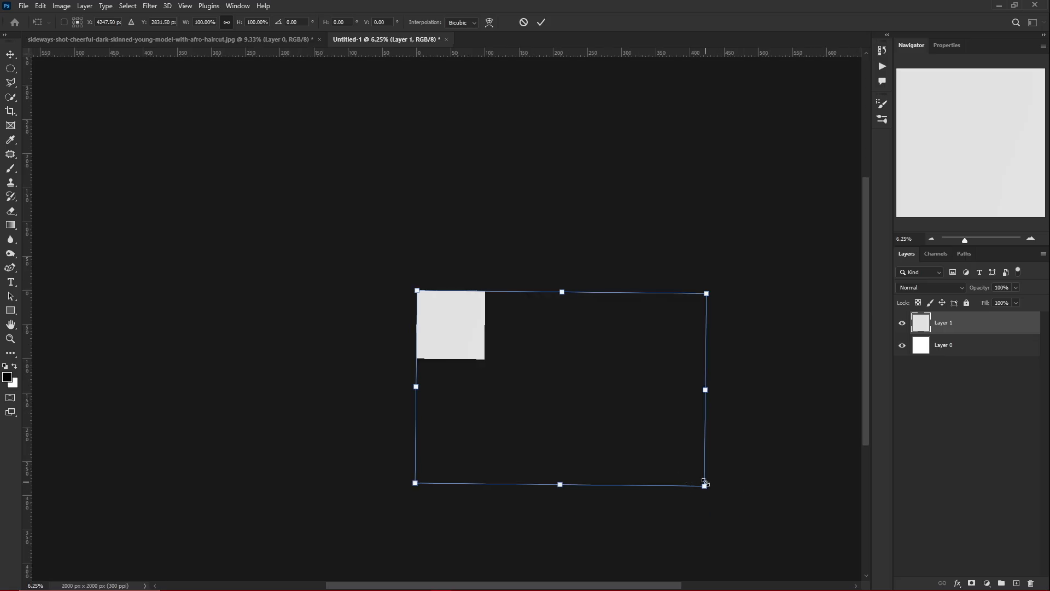
left_click_drag(704, 486, 467, 336)
scroll(447, 317, "up", 2)
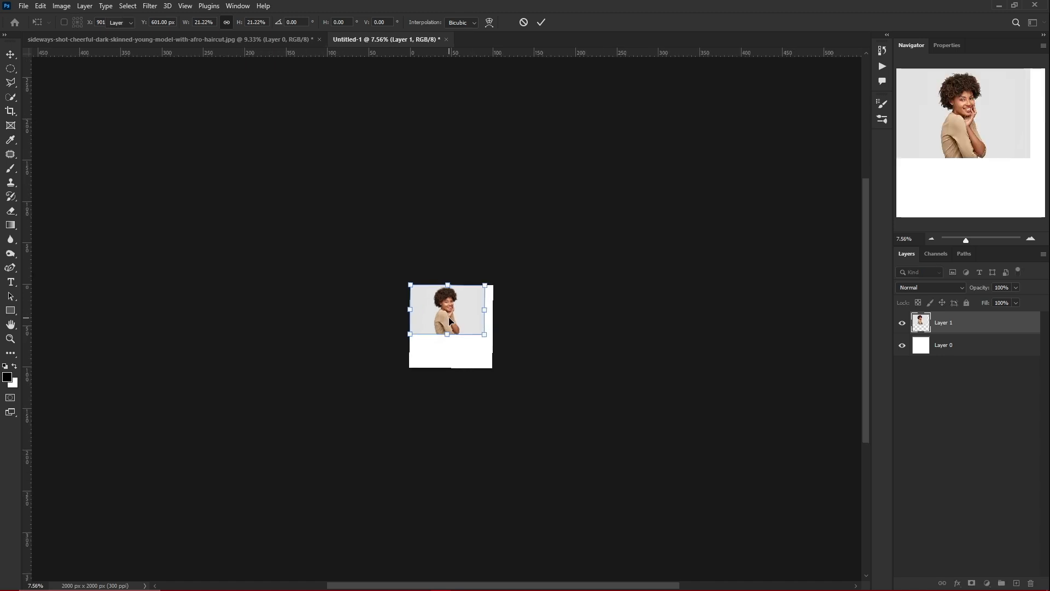
key("Return")
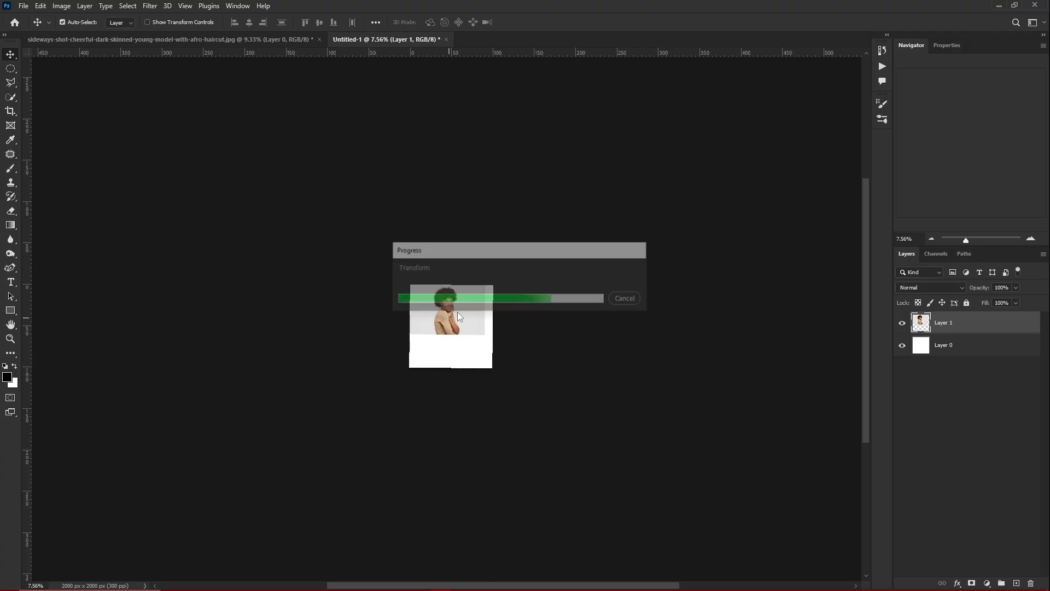
Move the scaled model photo down to the middle of the white canvas
key("ctrl+0")
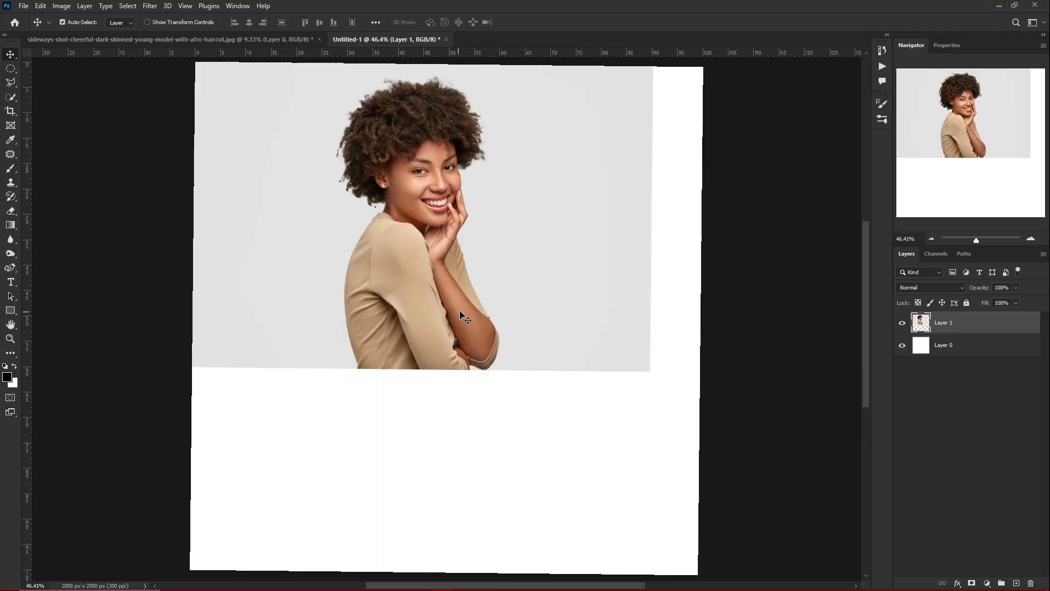
left_click_drag(461, 310, 473, 366)
left_click_drag(473, 366, 473, 380)
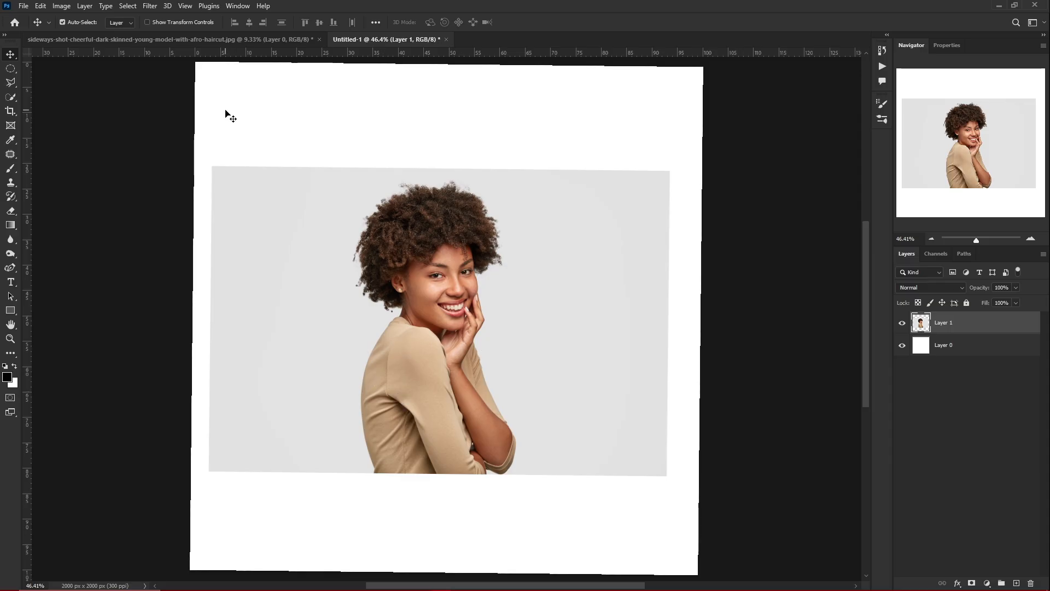
Select the model on Layer 1 using Select Subject from the Quick Selection tool and let the processing finish
left_click(10, 97)
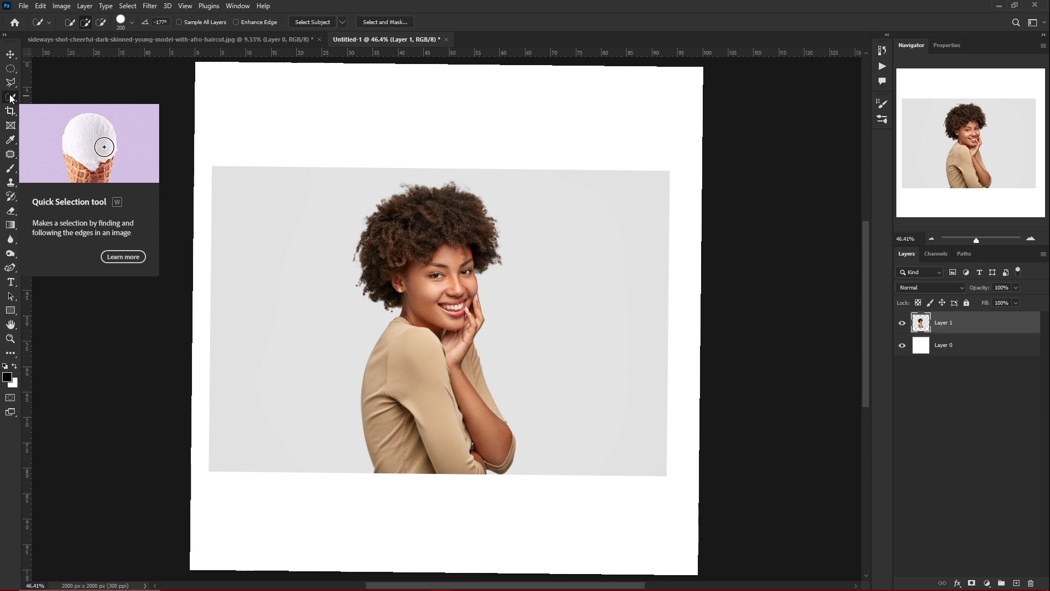
right_click(11, 97)
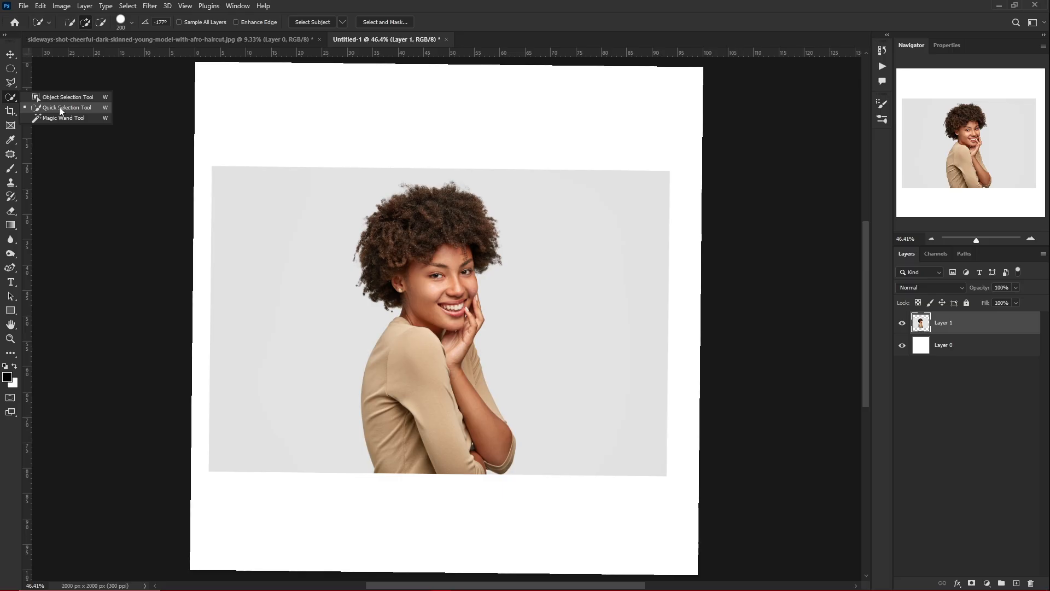
left_click(378, 5)
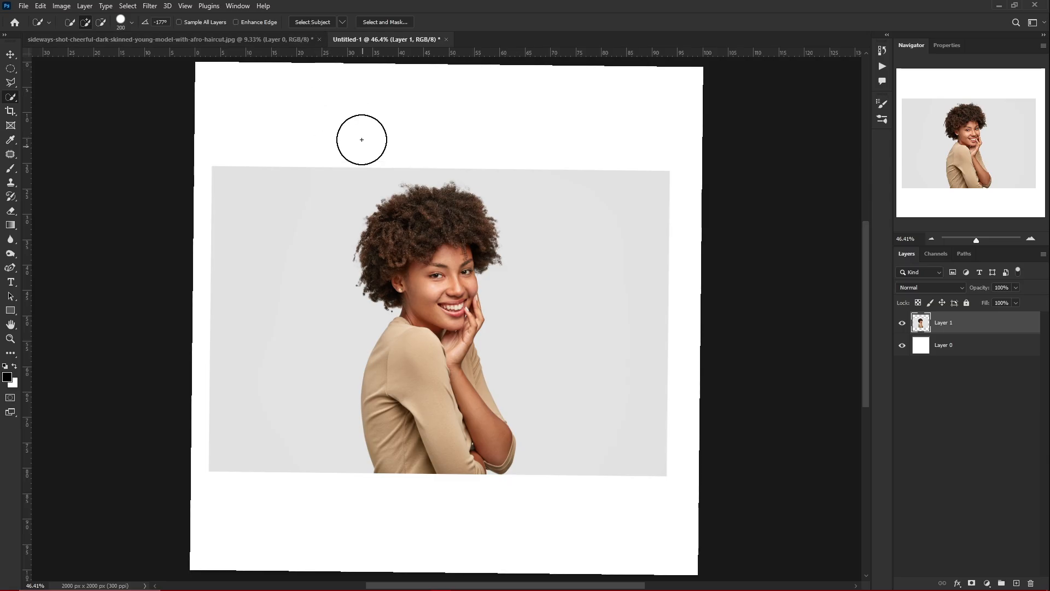
left_click(316, 23)
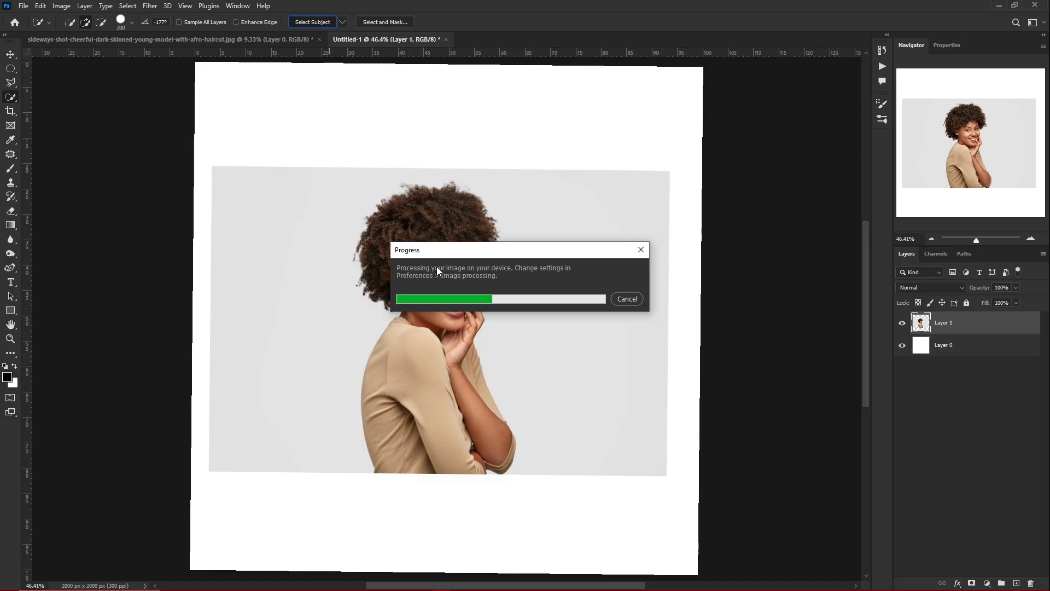
key("alt+Tab")
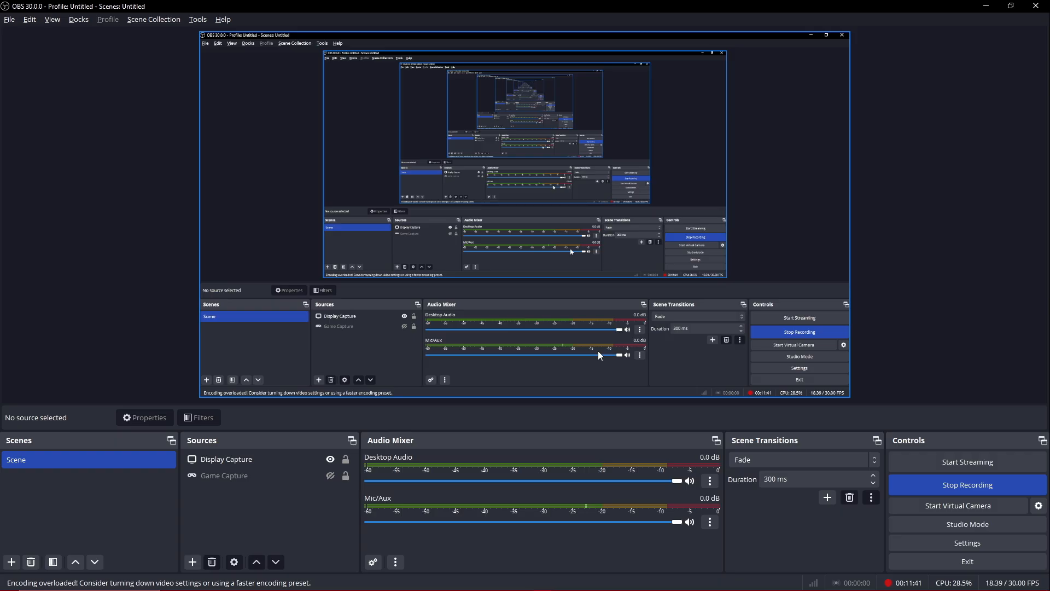
key("alt+Tab")
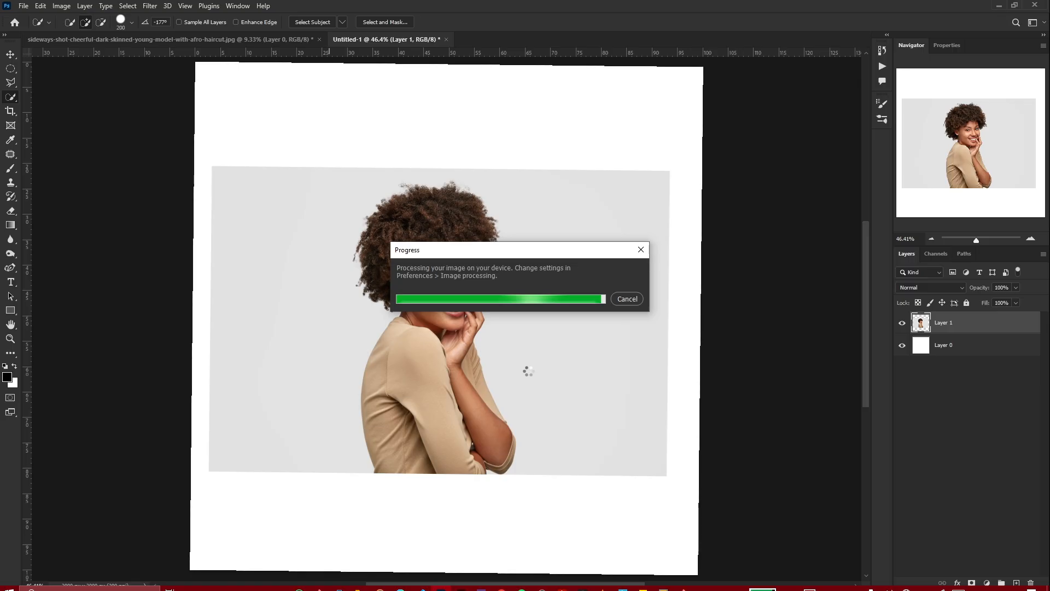
Add a layer mask to Layer 1 from the model selection and shift the cut-out model slightly upward
key("v")
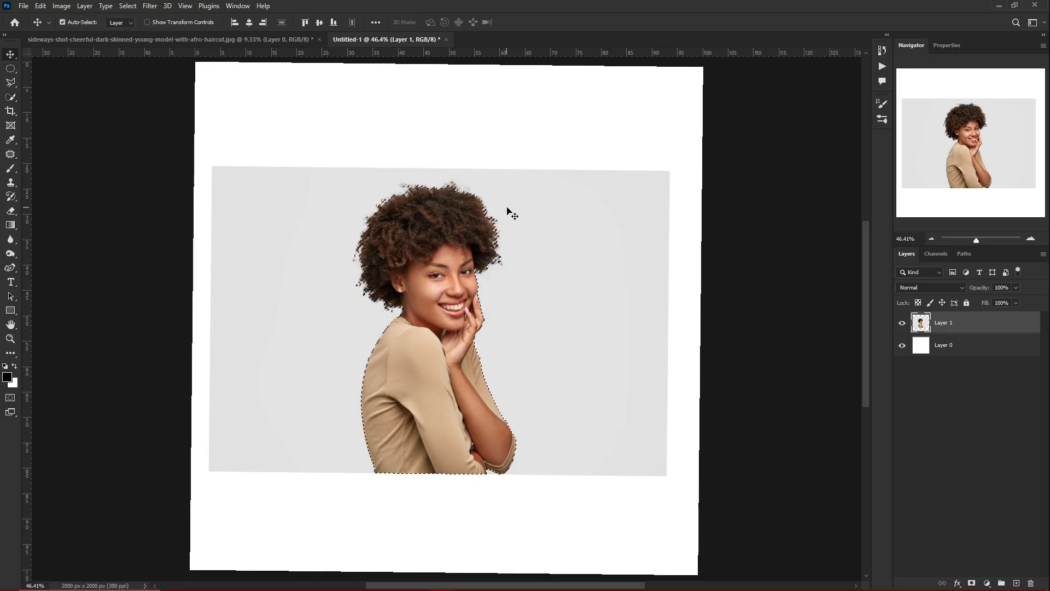
left_click(972, 584)
left_click_drag(391, 413, 422, 361)
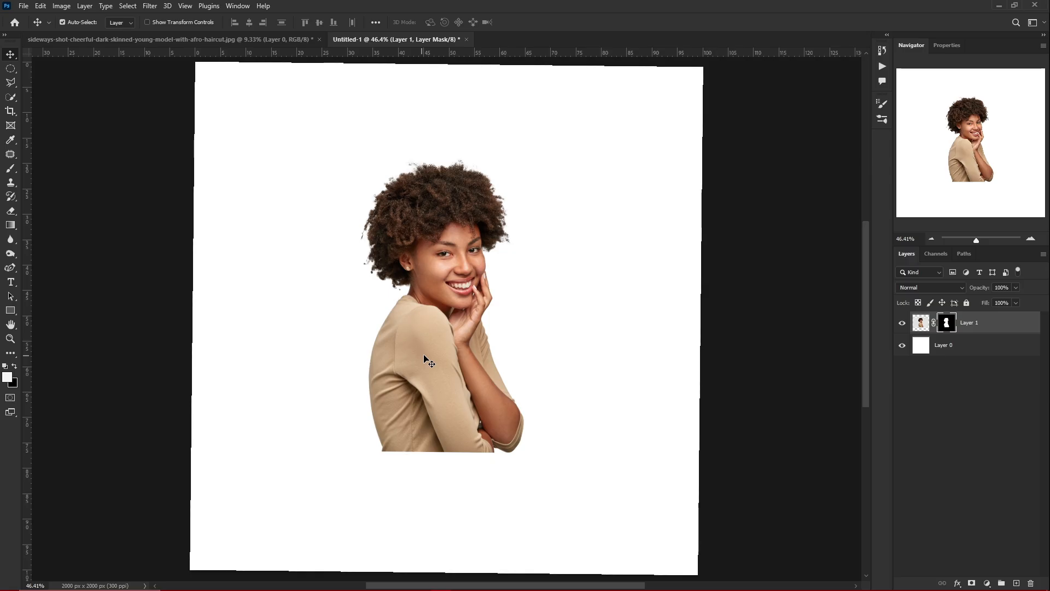
Add a new empty layer above Layer 1 and set the foreground color to purple 743de5
key("ctrl+shift+alt+n")
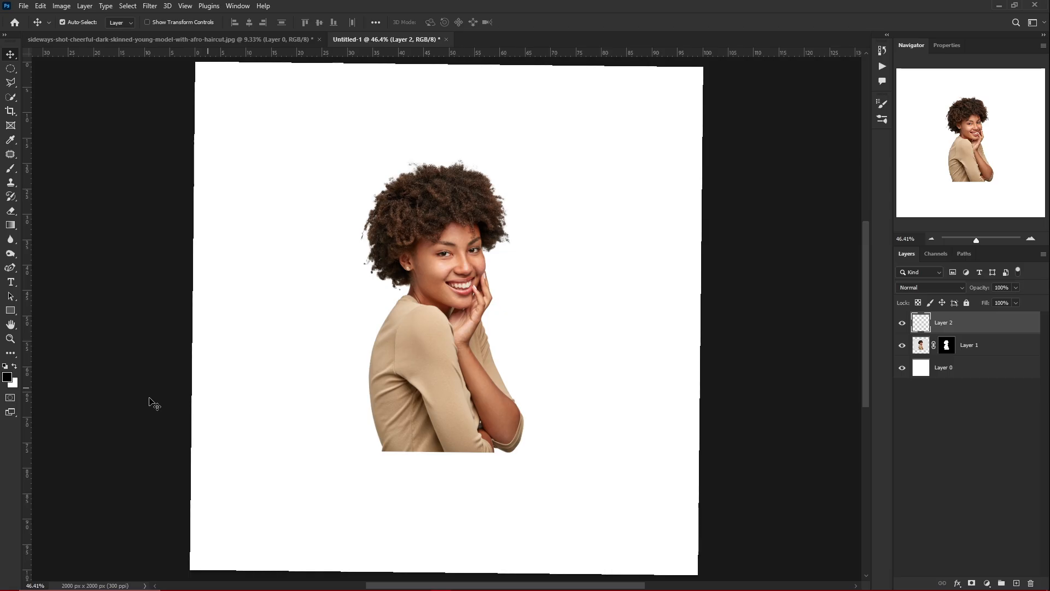
left_click(7, 377)
left_click(769, 358)
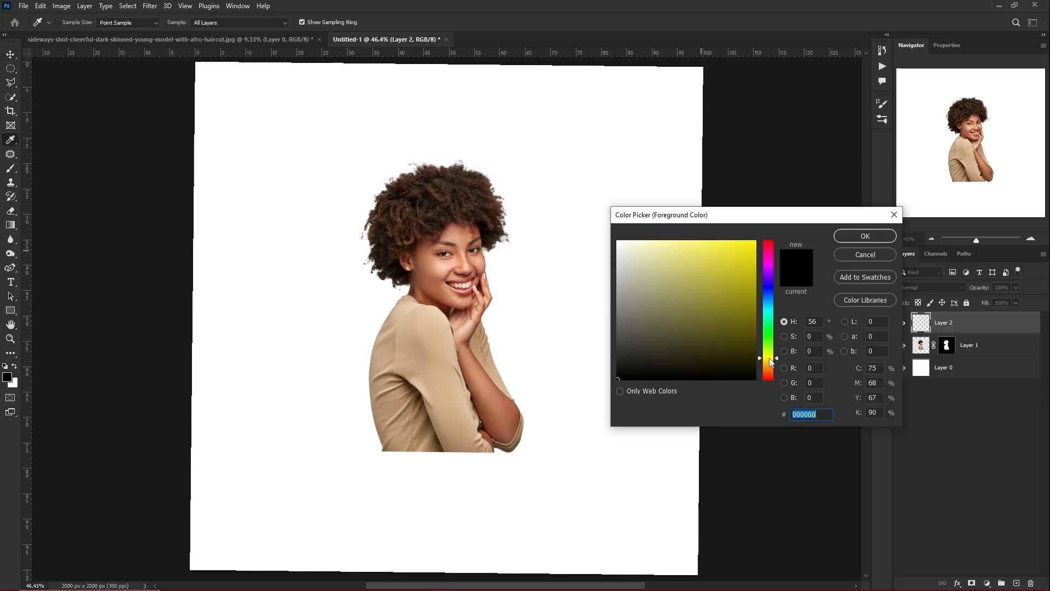
left_click_drag(770, 358, 770, 361)
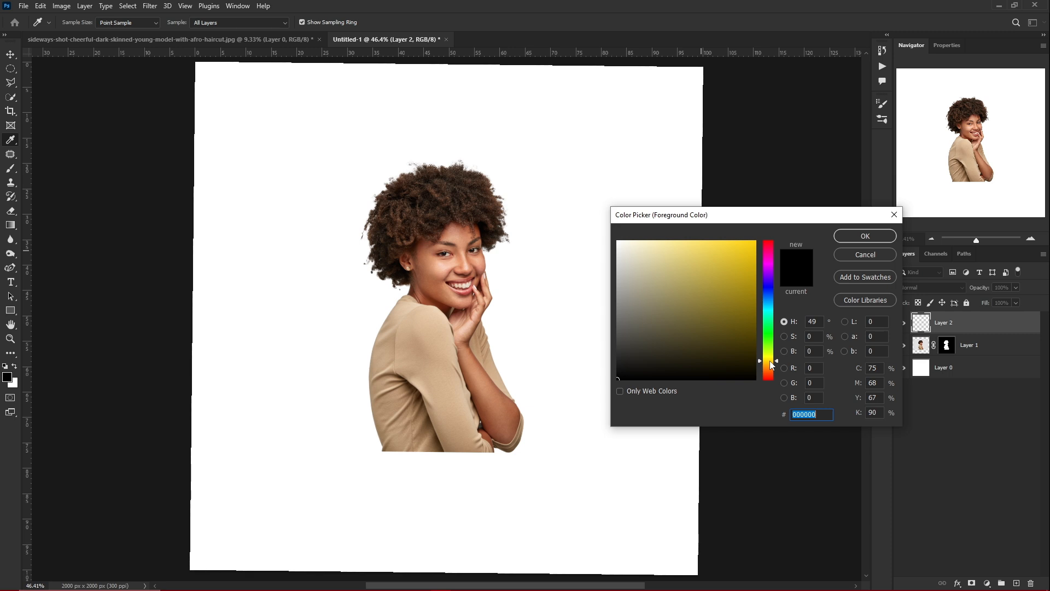
mouse_move(771, 365)
left_mouse_down()
mouse_move(769, 279)
mouse_move(717, 258)
left_mouse_up()
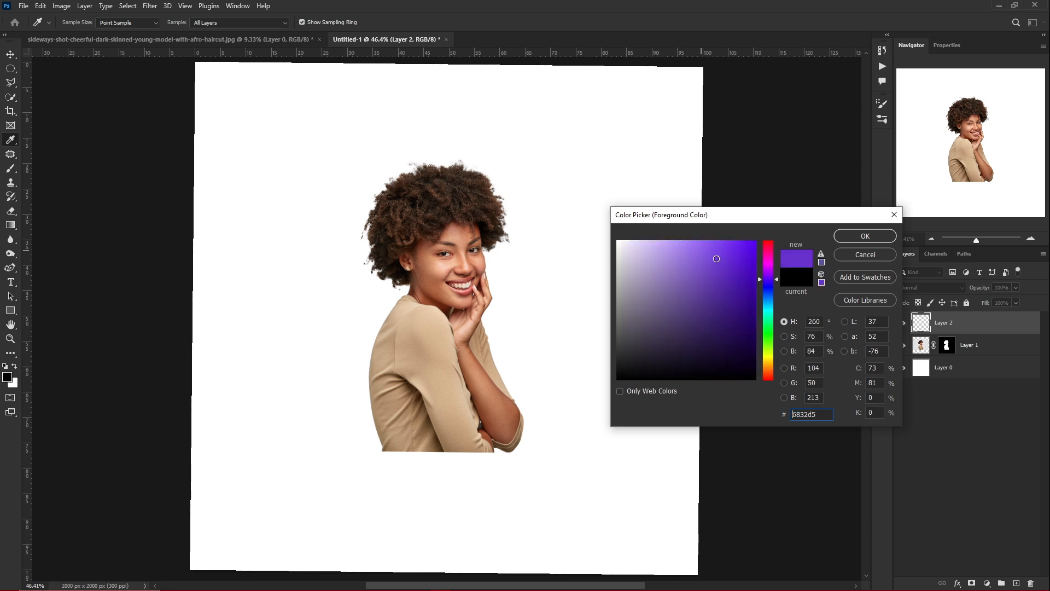
left_click_drag(717, 259, 719, 254)
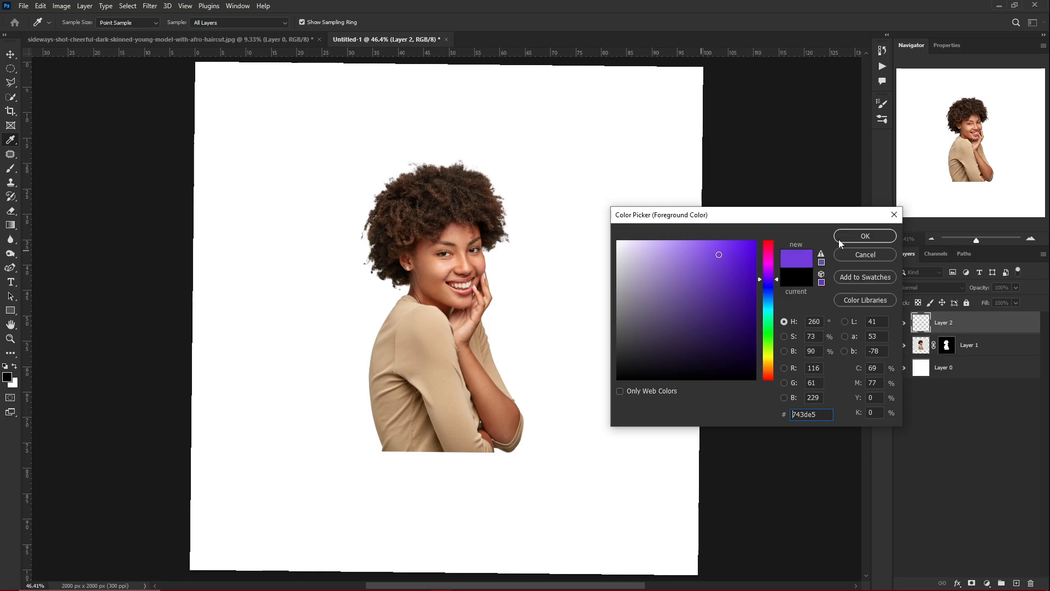
left_click(840, 238)
key("v")
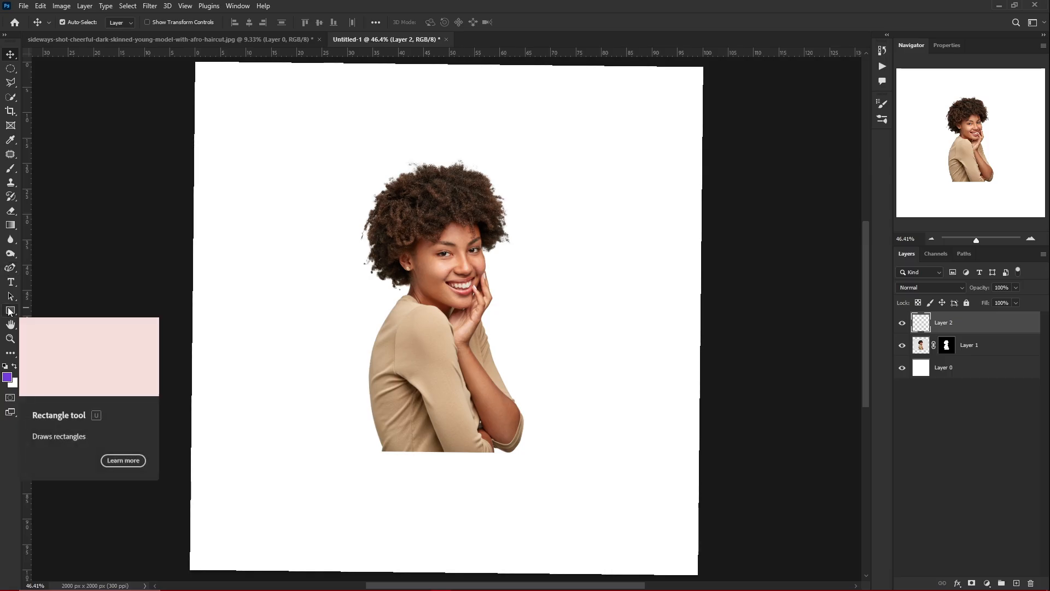
Draw a purple circle shape of about 837 px with the Ellipse tool over the canvas's upper-left area
left_click(10, 311)
right_click(6, 311)
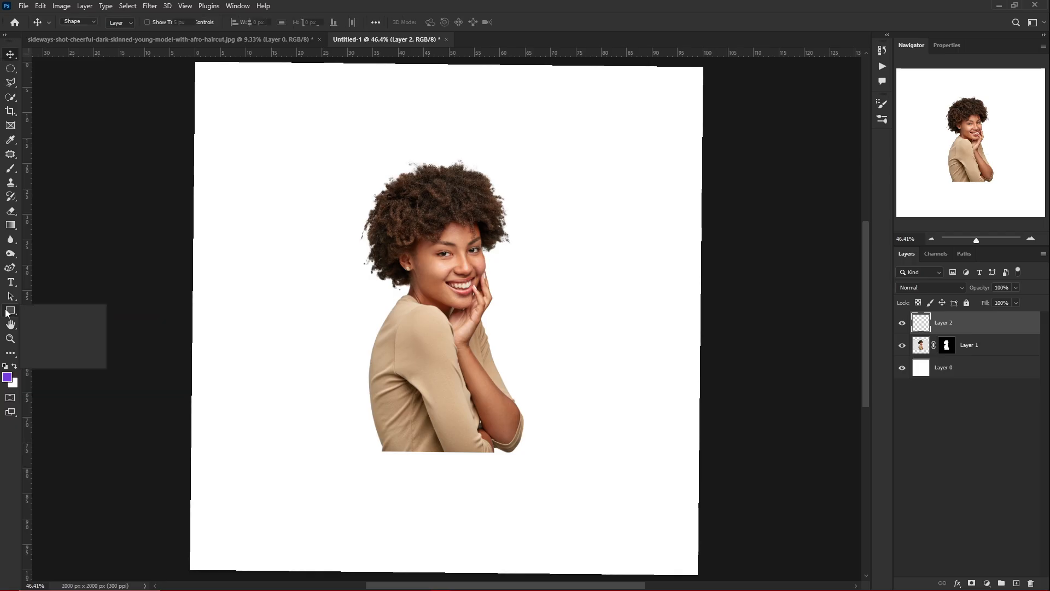
left_click(25, 312)
right_click(15, 310)
left_click(47, 320)
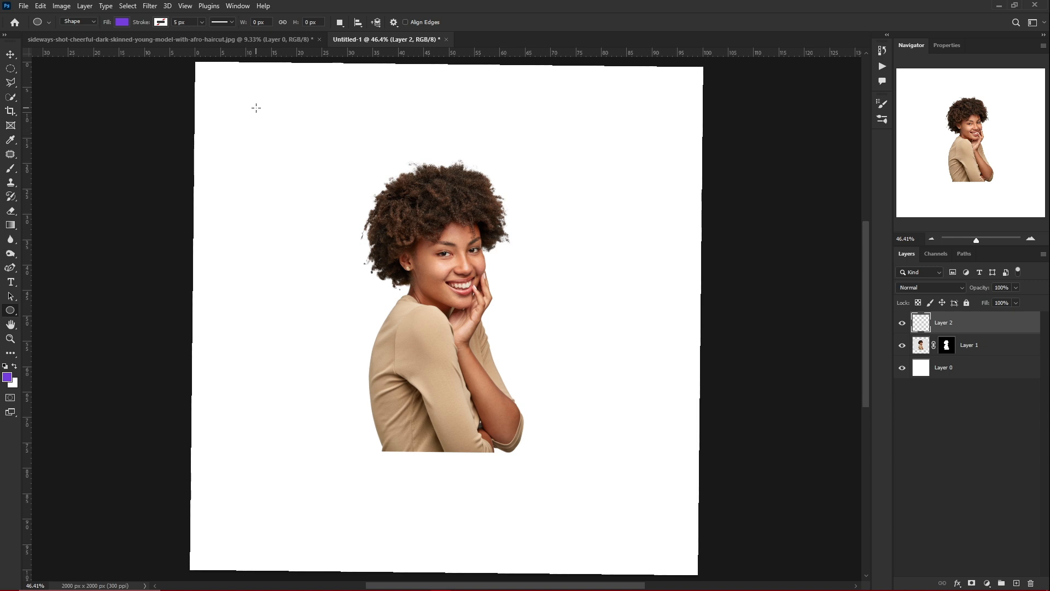
left_click_drag(256, 107, 485, 323)
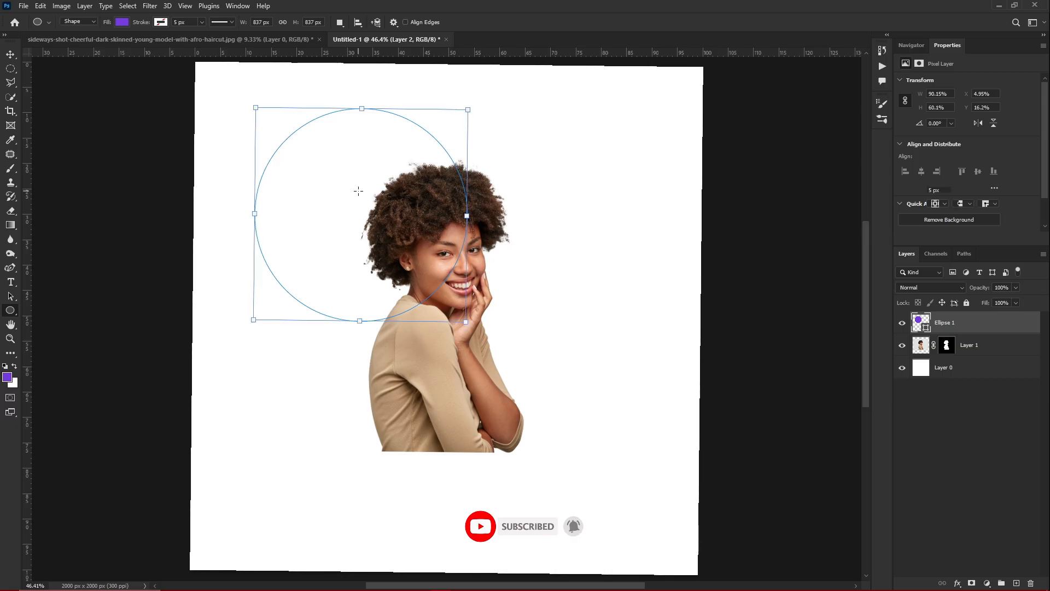
Move the purple circle over the model's lower body, at about X 559 px and Y 973 px, and reorder its layer beneath Layer 1
key("v")
left_click_drag(359, 190, 436, 371)
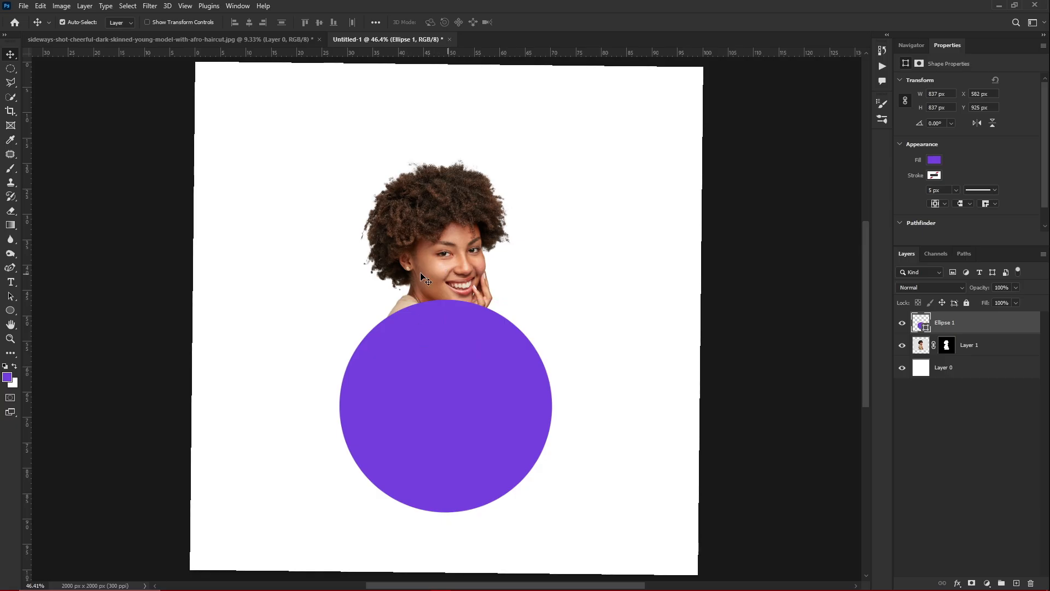
left_click_drag(443, 400, 438, 407)
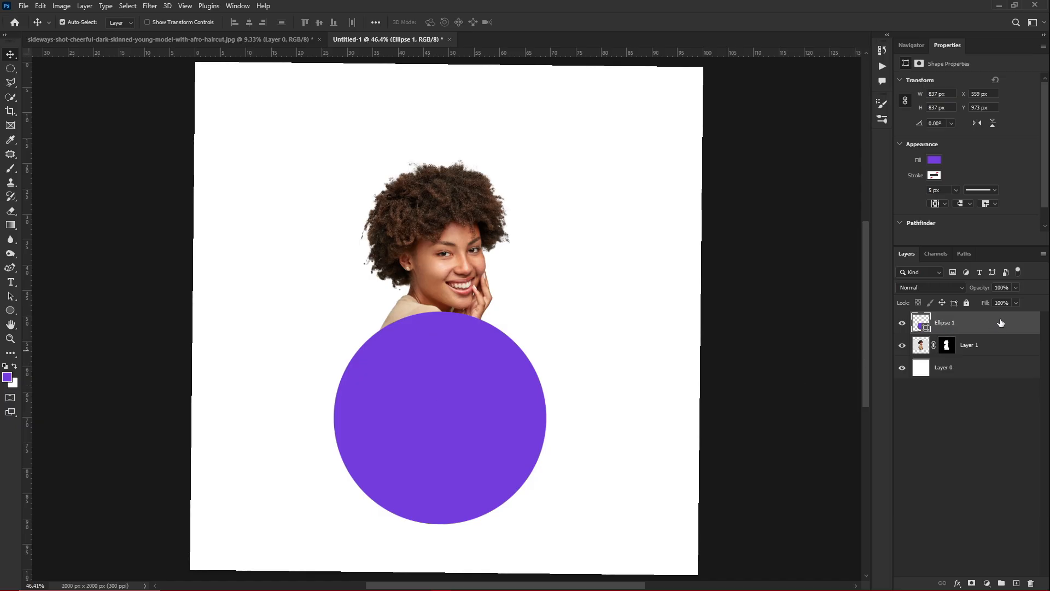
left_click_drag(1000, 323, 997, 346)
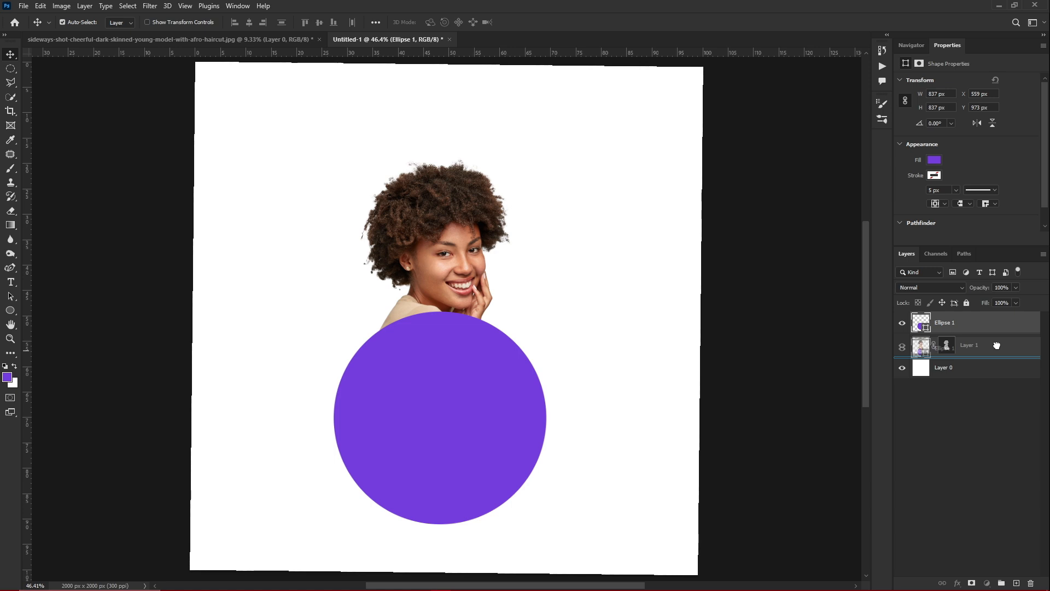
left_click_drag(997, 345, 997, 347)
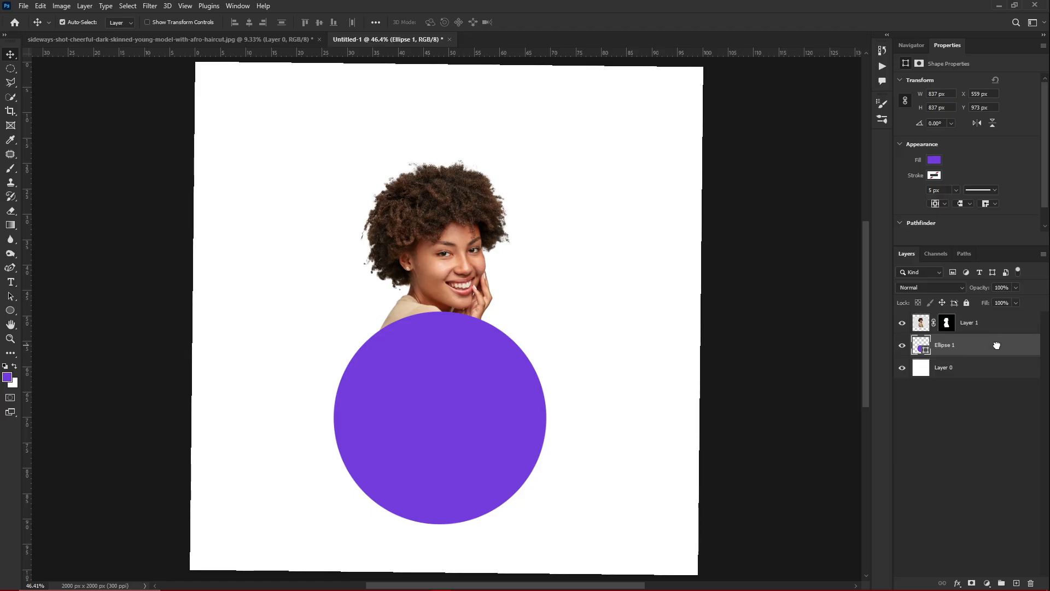
Undo the reordering, place the Ellipse 1 layer beneath Layer 1 again, and move the circle up behind the model to about X 582 px, Y 689 px
key("ctrl+z")
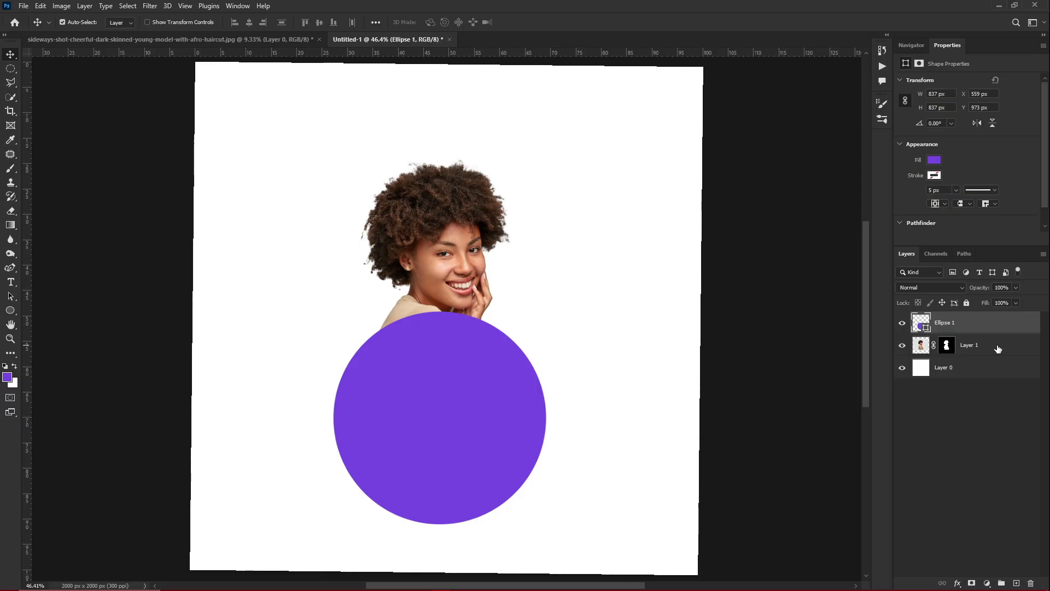
key("ctrl+bracketleft")
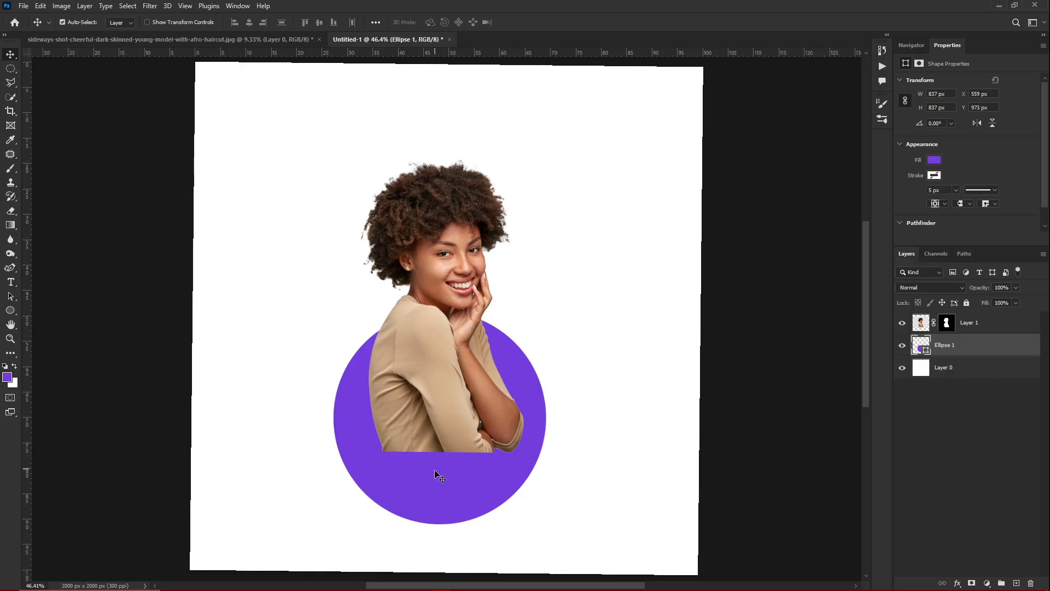
left_click_drag(436, 468, 446, 402)
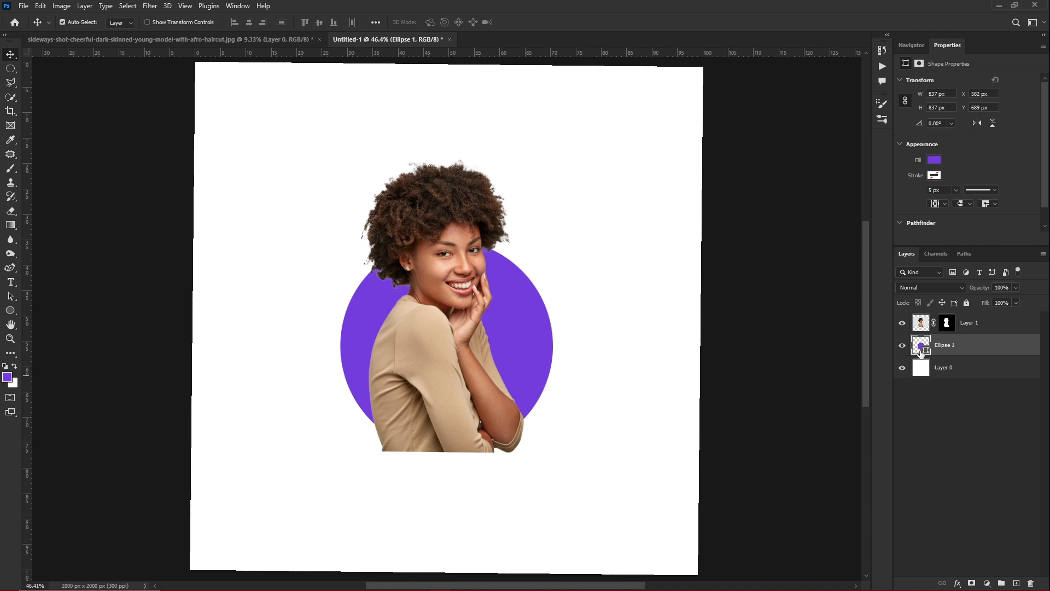
left_click(947, 323)
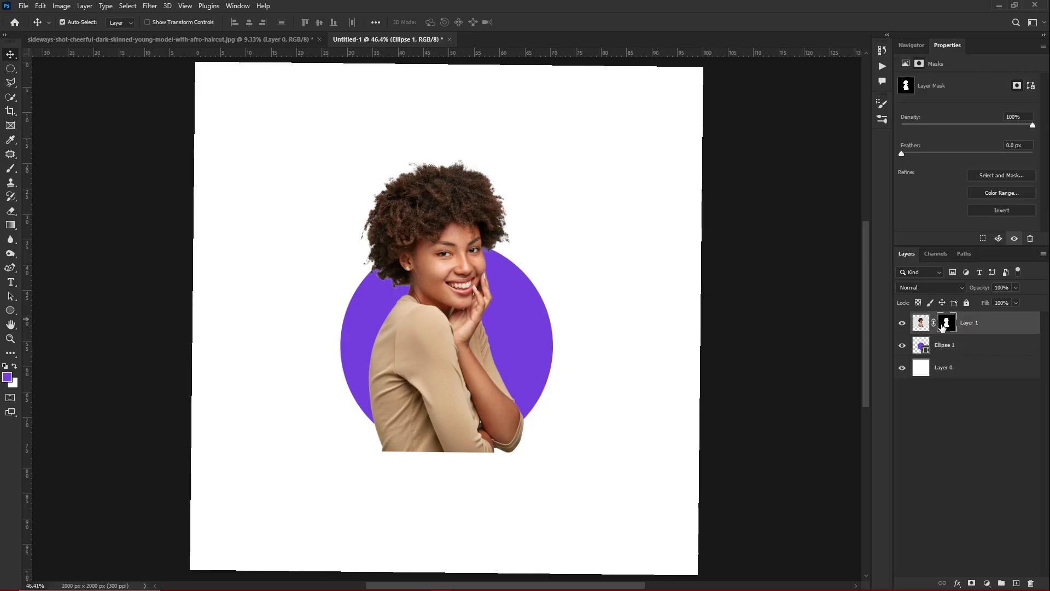
left_click(922, 345)
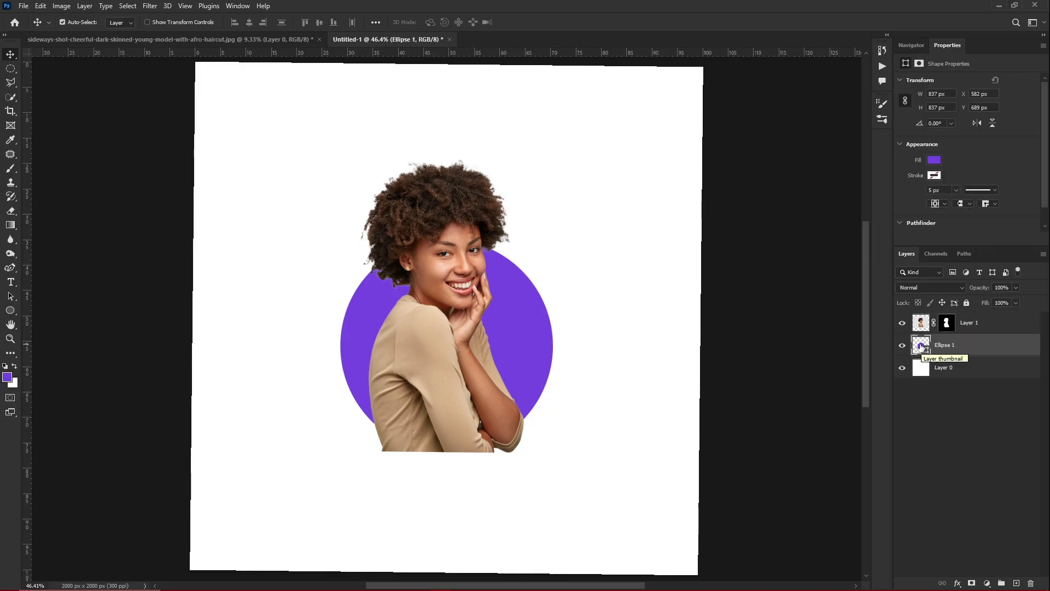
left_click(946, 325, "ctrl")
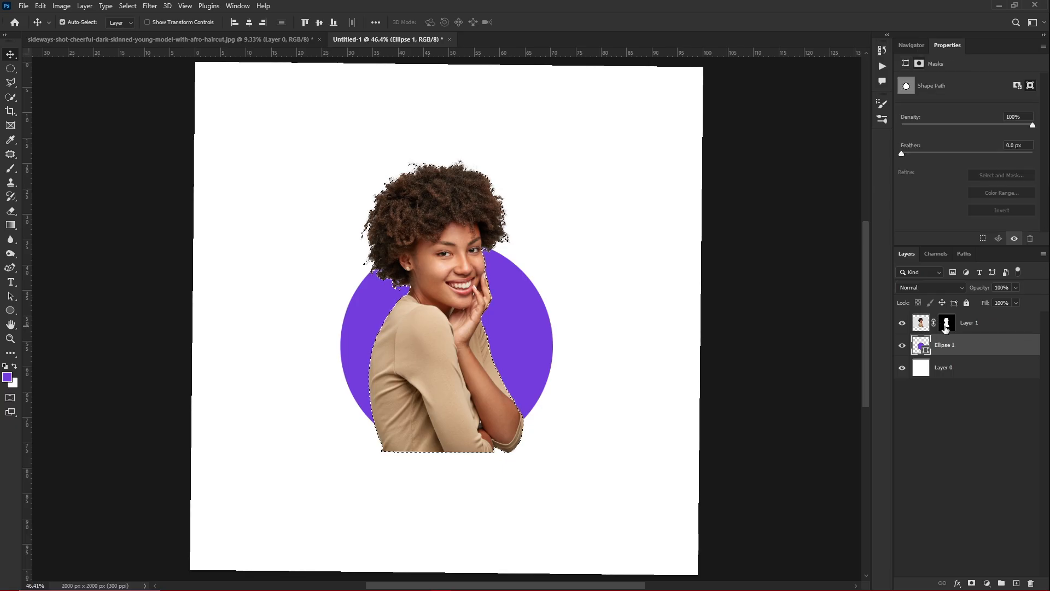
key("ctrl+d")
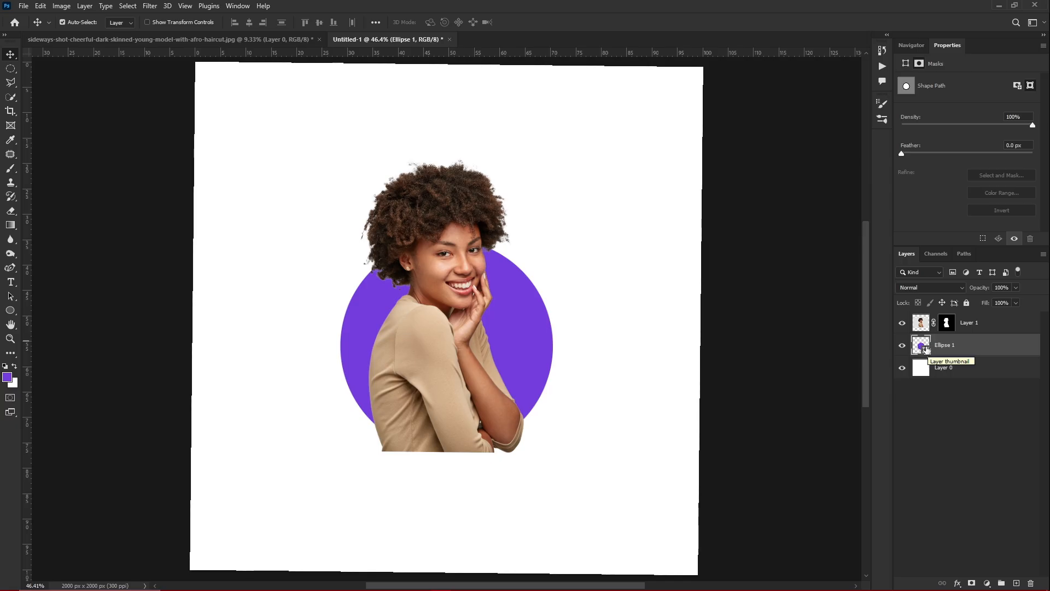
Load the Ellipse 1 circle outline as a selection and make the Layer 1 mask the active target
right_click(923, 346)
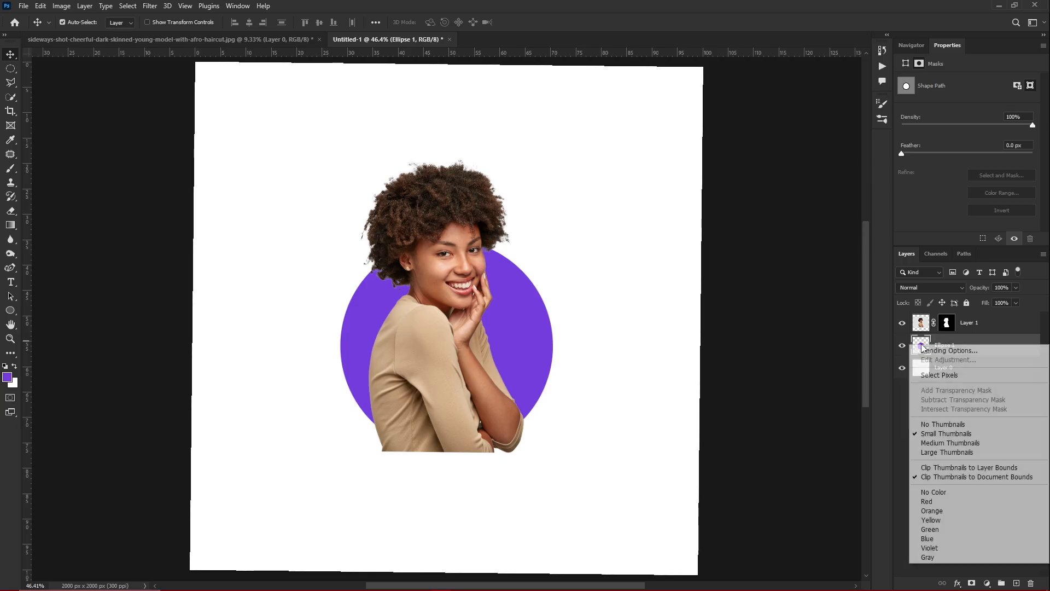
left_click(919, 339)
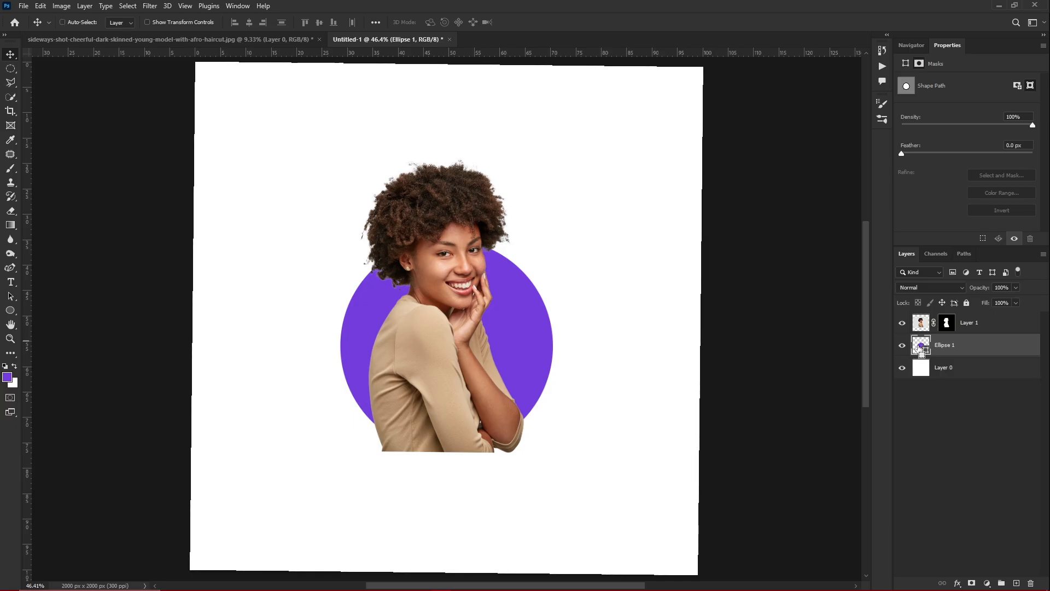
left_click(921, 348, "ctrl")
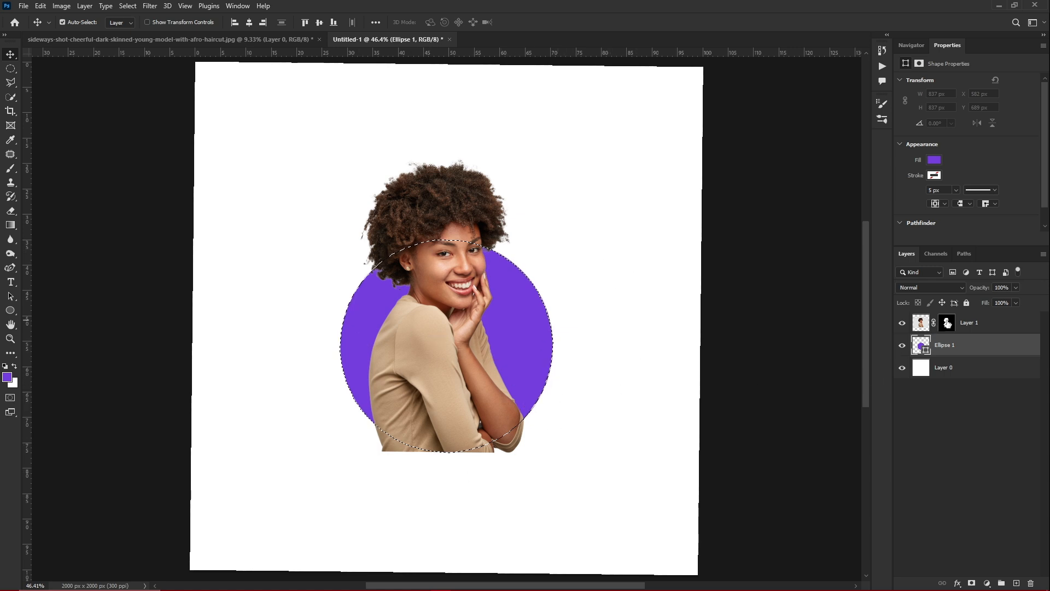
left_click(946, 323)
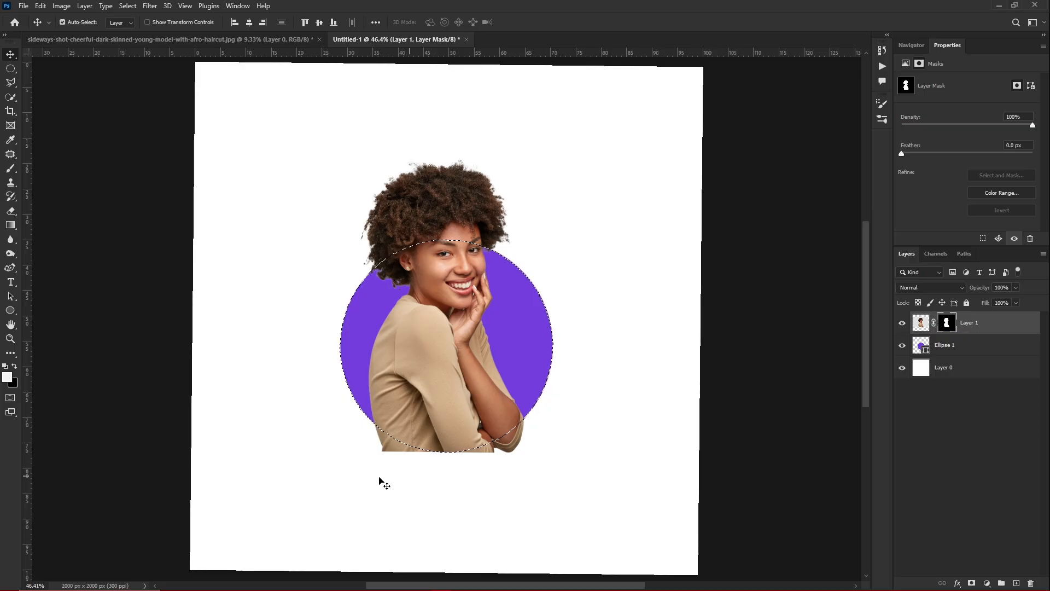
Activate the Brush tool and choose the Hard Round preset from the General Brushes
key("b")
key("bracketleft")
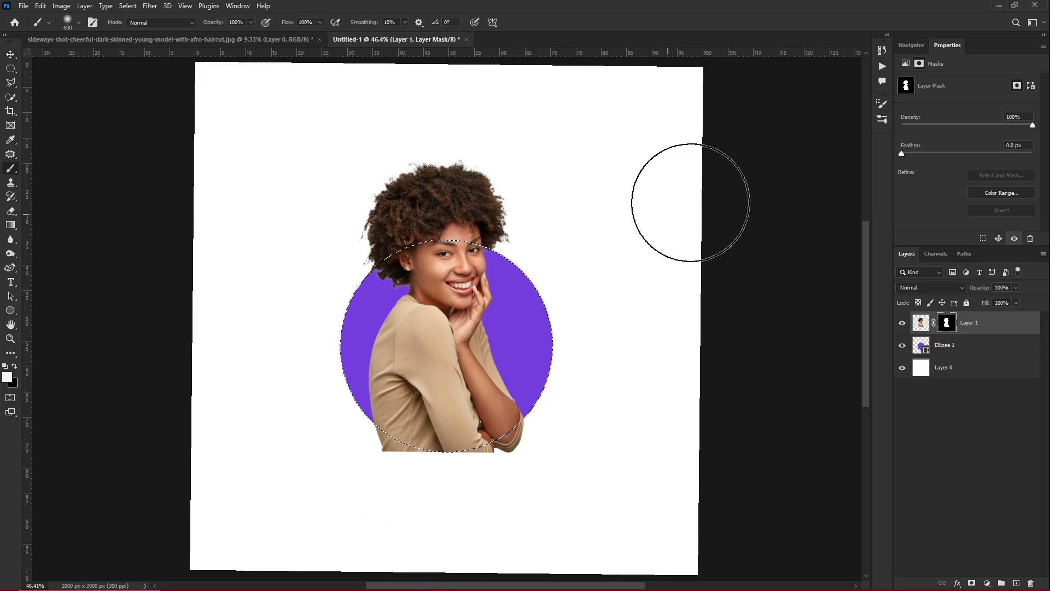
left_click(881, 120)
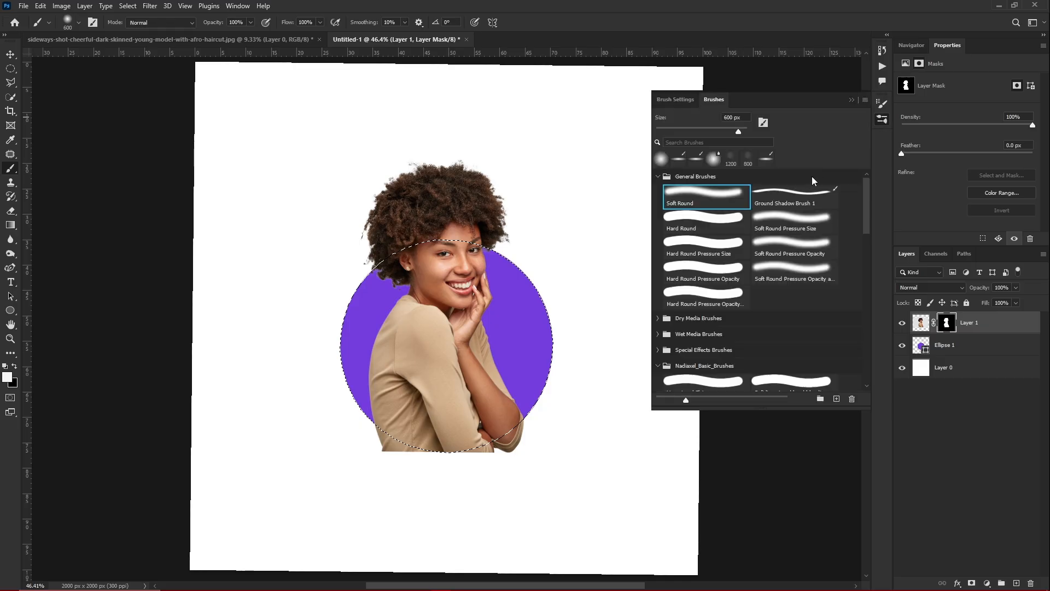
left_click(699, 226)
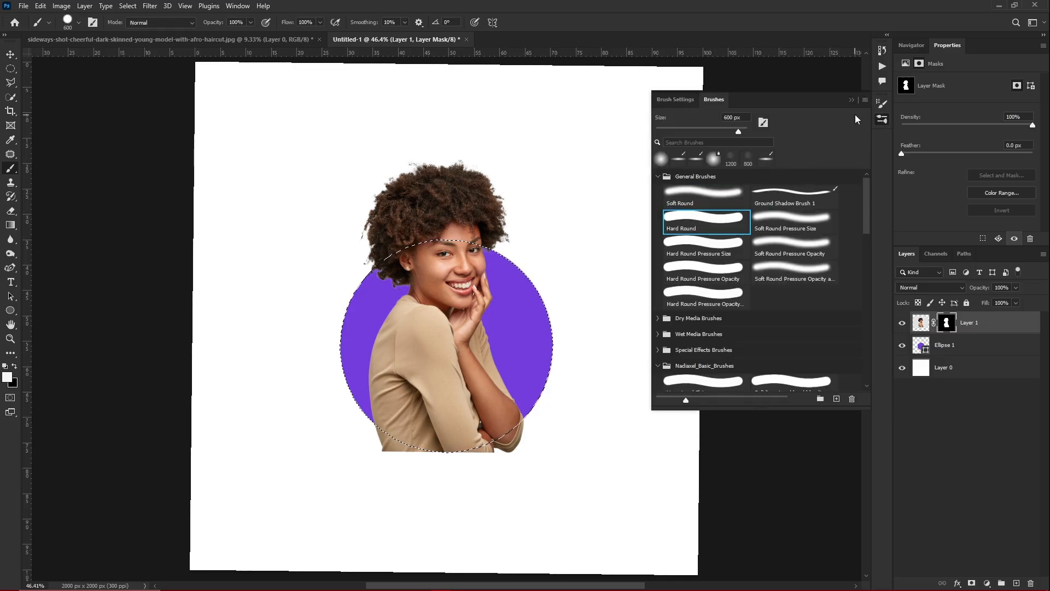
left_click(851, 100)
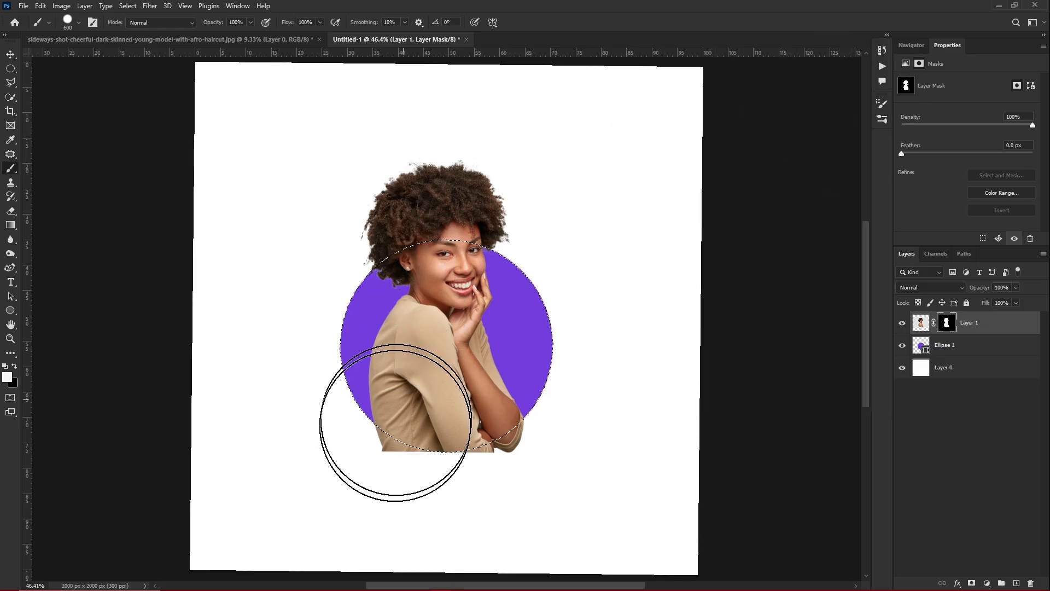
Reduce the brush size to 80 px and switch the foreground color to black for painting on the mask
key("bracketleft")
key("bracketleft")
key("bracketleft")
key("bracketleft")
key("bracketleft")
key("bracketleft")
scroll(410, 460, "up", 5)
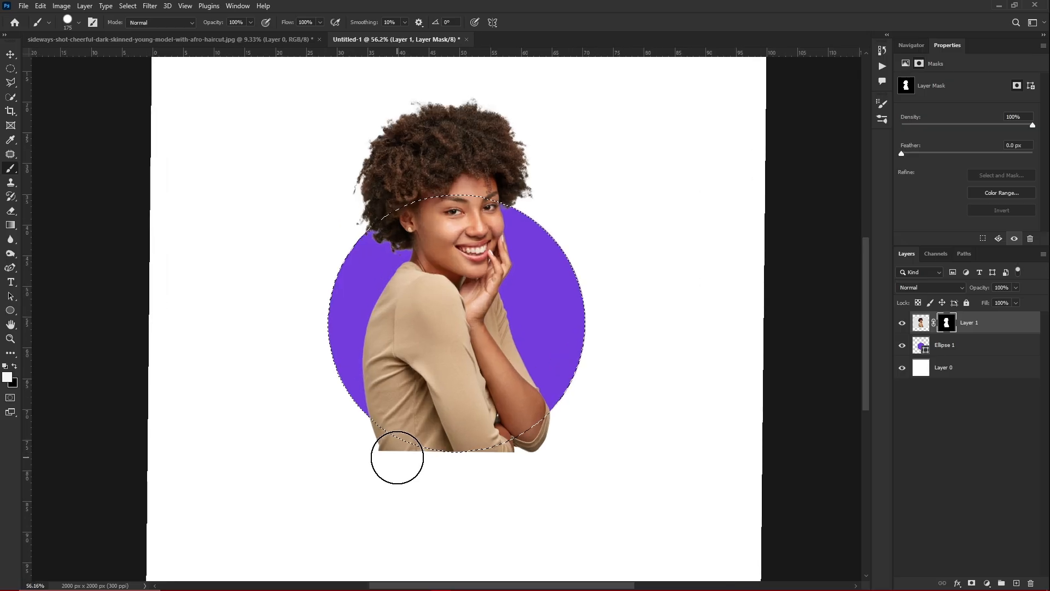
key("bracketleft")
key("bracketleft")
key("bracketleft")
key("bracketleft")
key("bracketleft")
key("bracketleft")
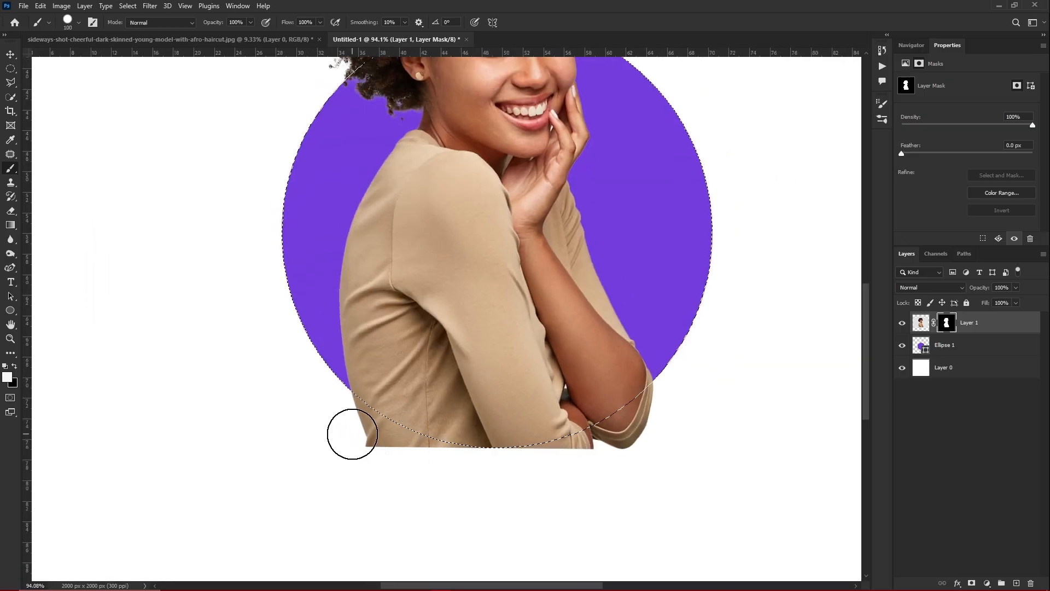
scroll(353, 435, "up", 3)
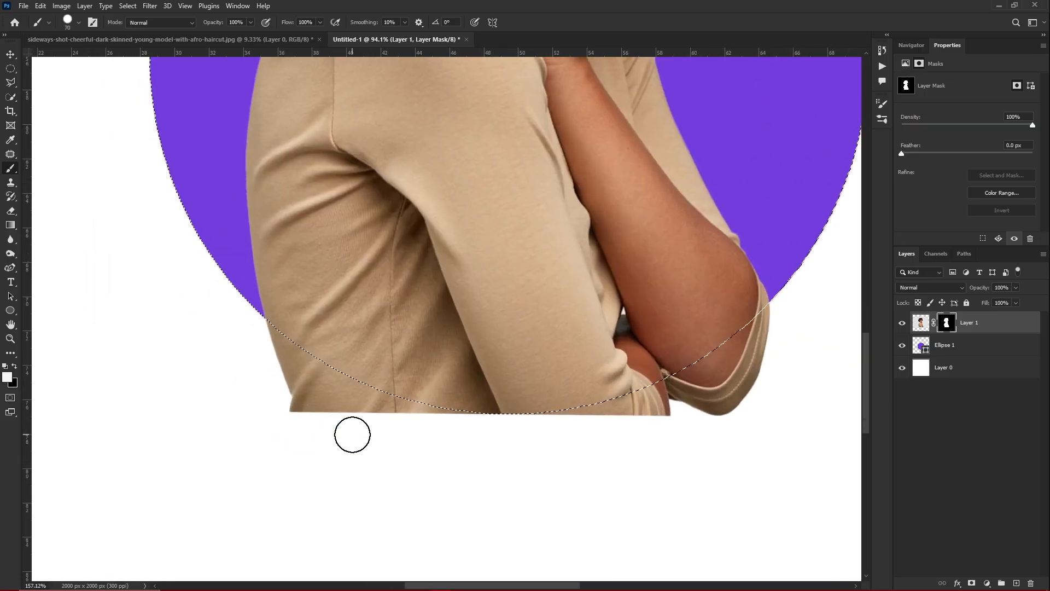
key("bracketright")
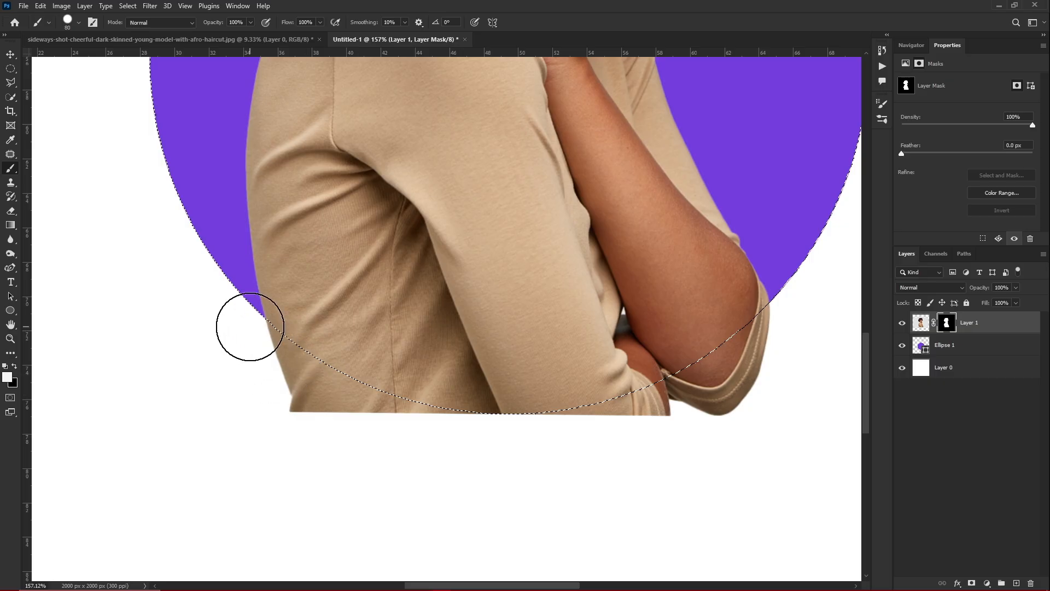
key("x")
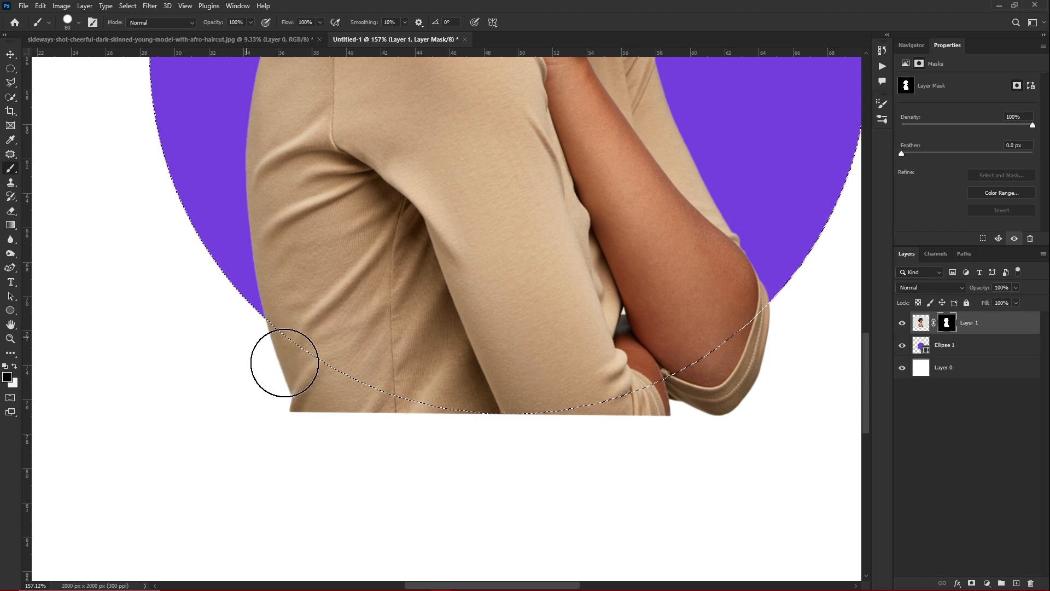
Try to paint black on the Layer 1 mask over the model's lower body inside the circle selection, and undo the strokes
left_click_drag(281, 363, 394, 414)
key("ctrl+z")
scroll(412, 356, "up", 4)
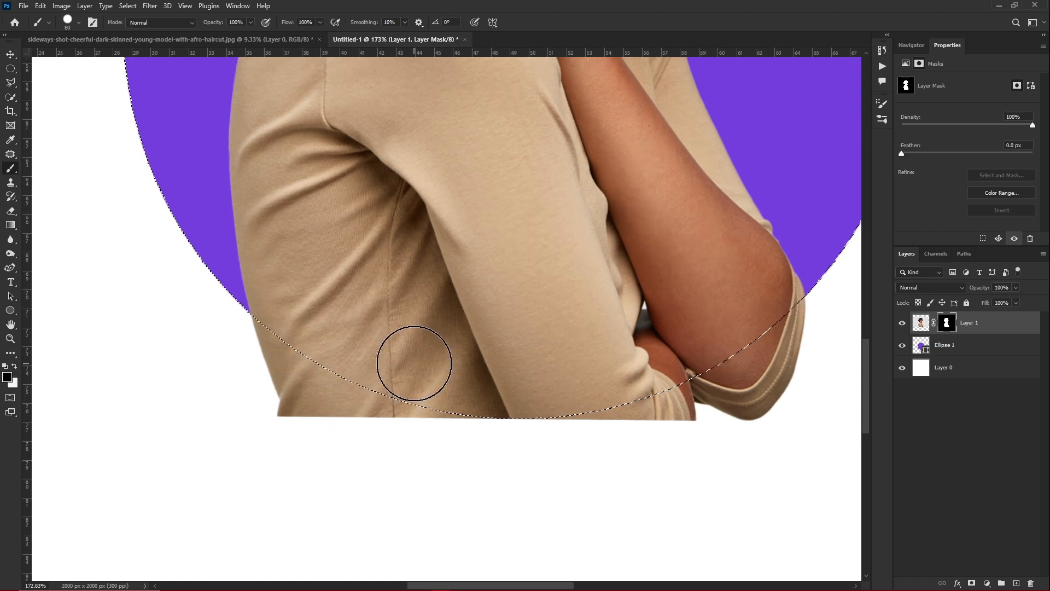
scroll(415, 365, "down", 6)
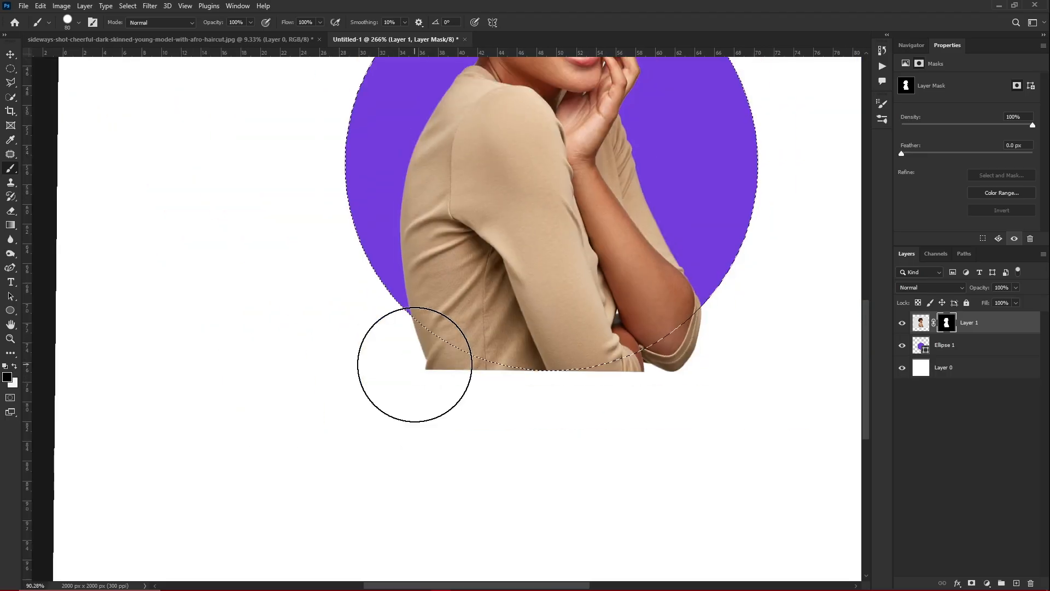
mouse_move(411, 285)
left_mouse_down()
mouse_move(458, 329)
mouse_move(586, 348)
mouse_move(658, 340)
mouse_move(696, 311)
left_mouse_up()
mouse_move(483, 343)
left_mouse_down()
mouse_move(422, 270)
mouse_move(518, 315)
left_mouse_up()
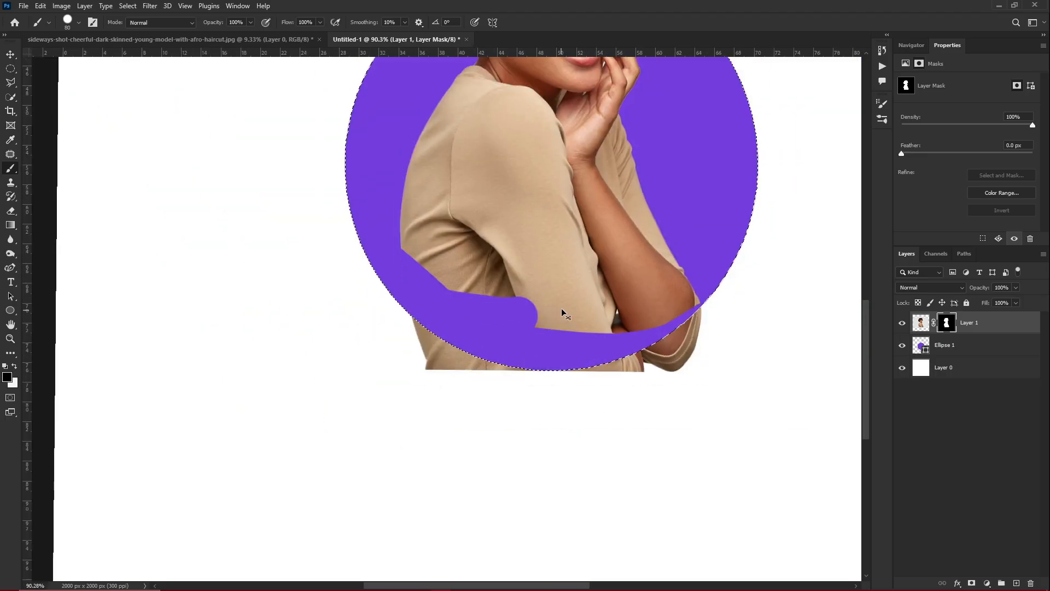
key("ctrl+z")
key("ctrl+z")
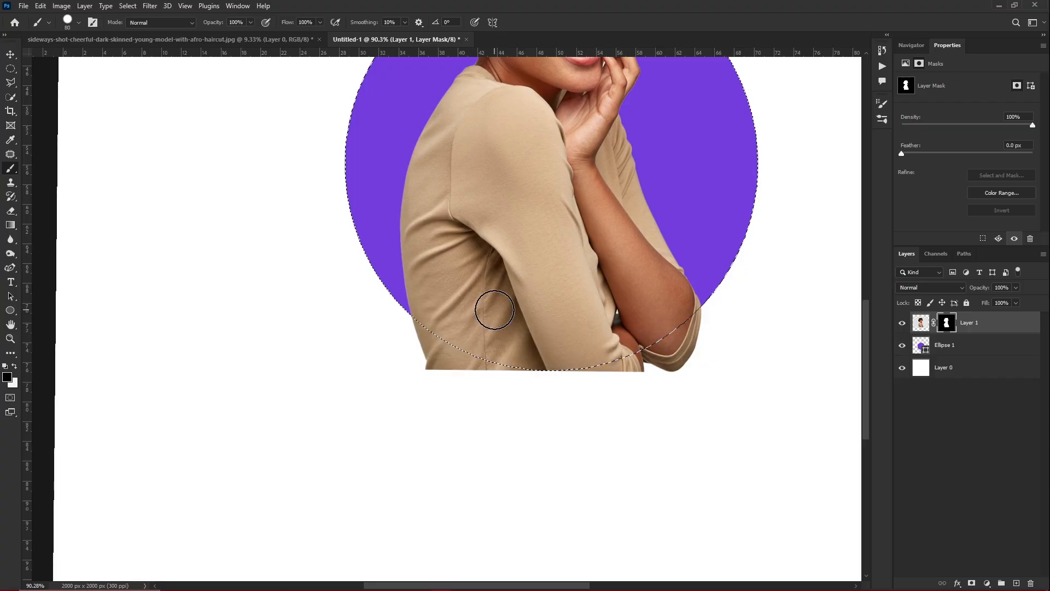
Invert the circle selection so that it covers the area outside the circle
scroll(504, 326, "down", 7)
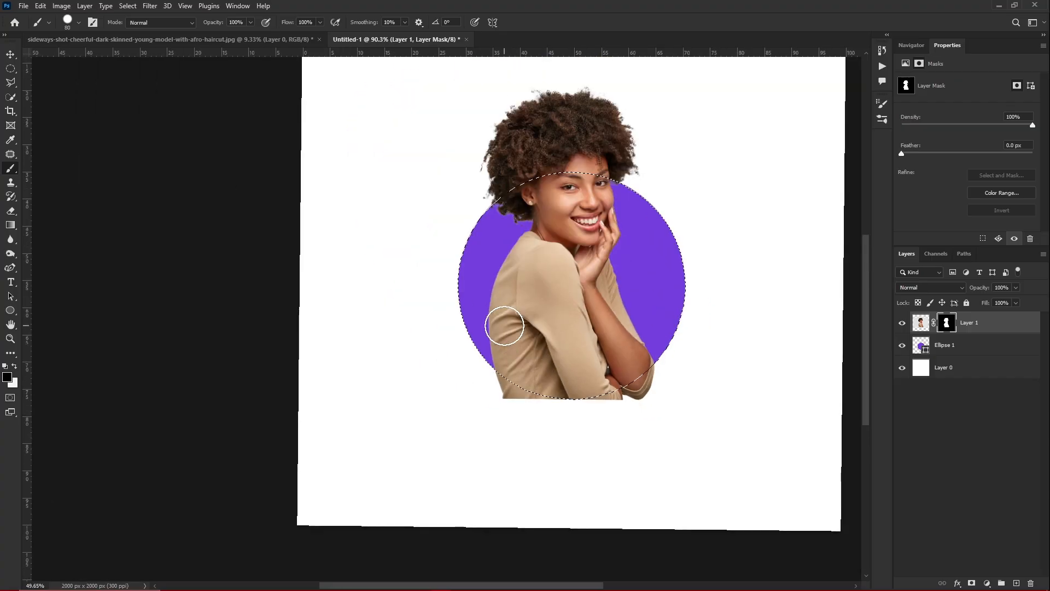
scroll(504, 325, "up", 3)
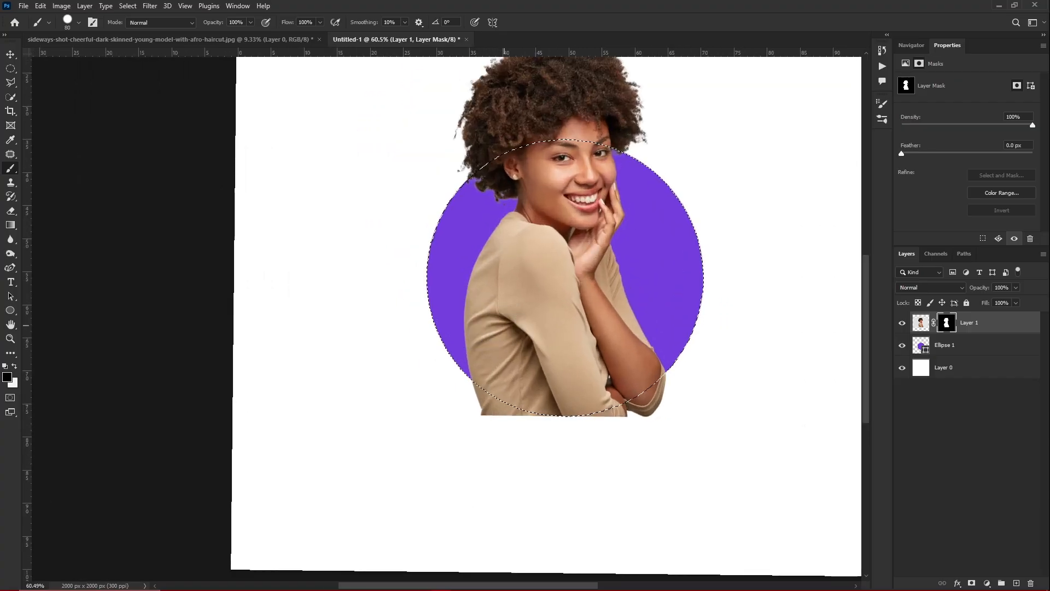
key("l")
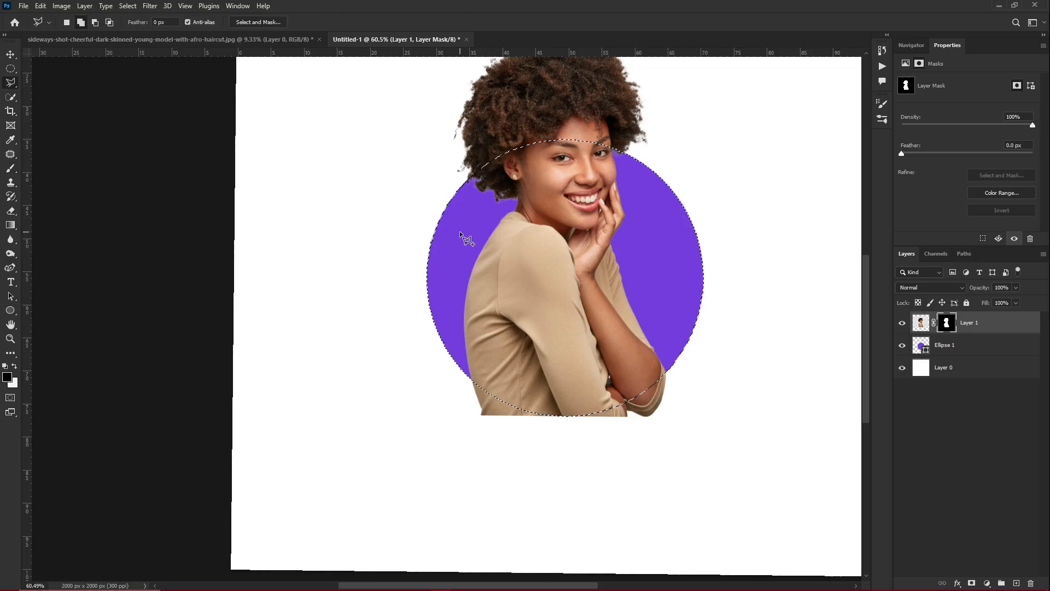
key("w")
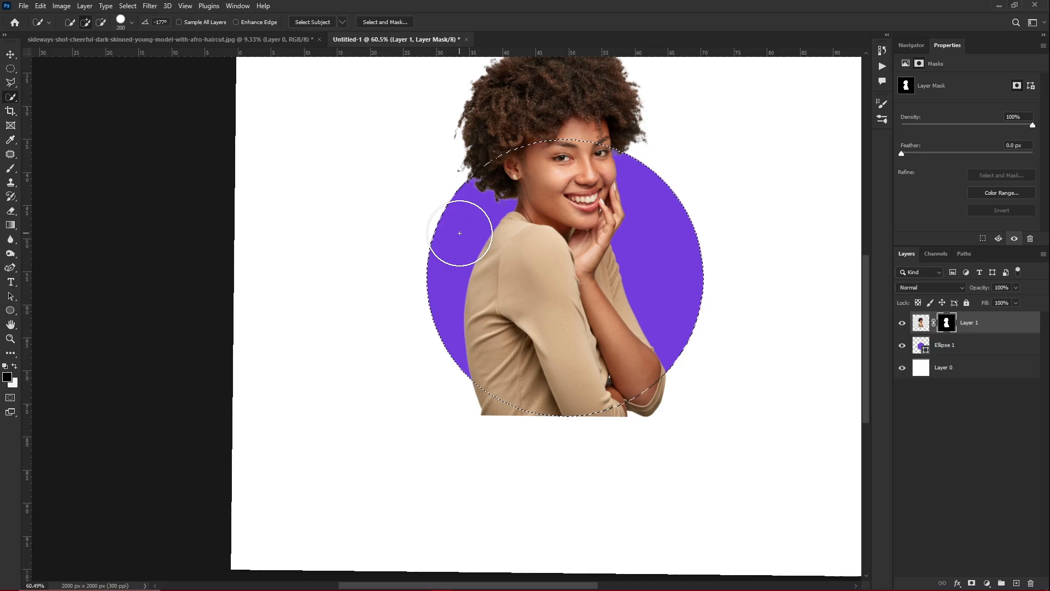
key("l")
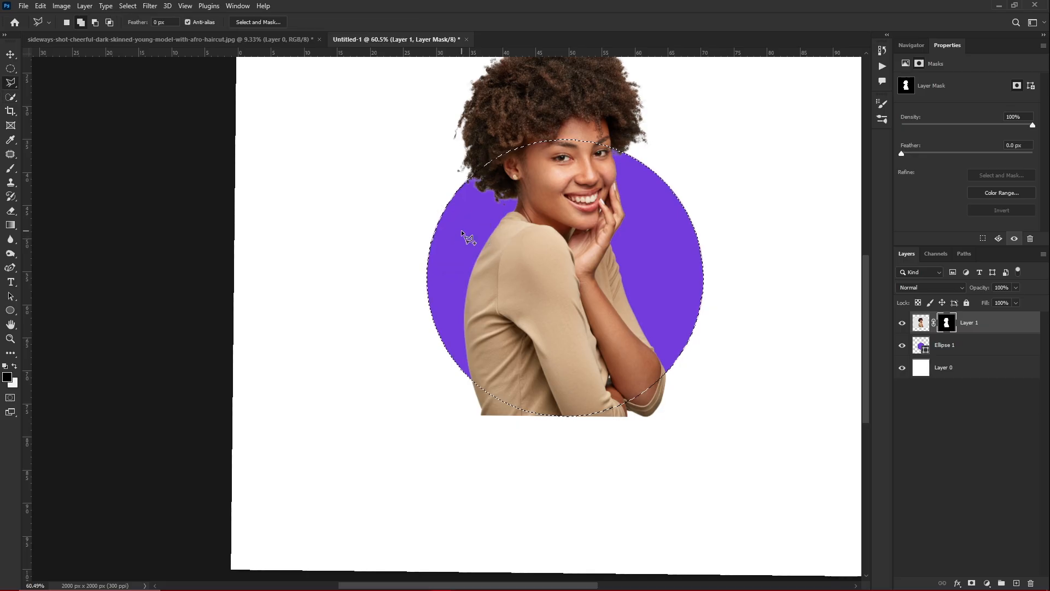
right_click(462, 234)
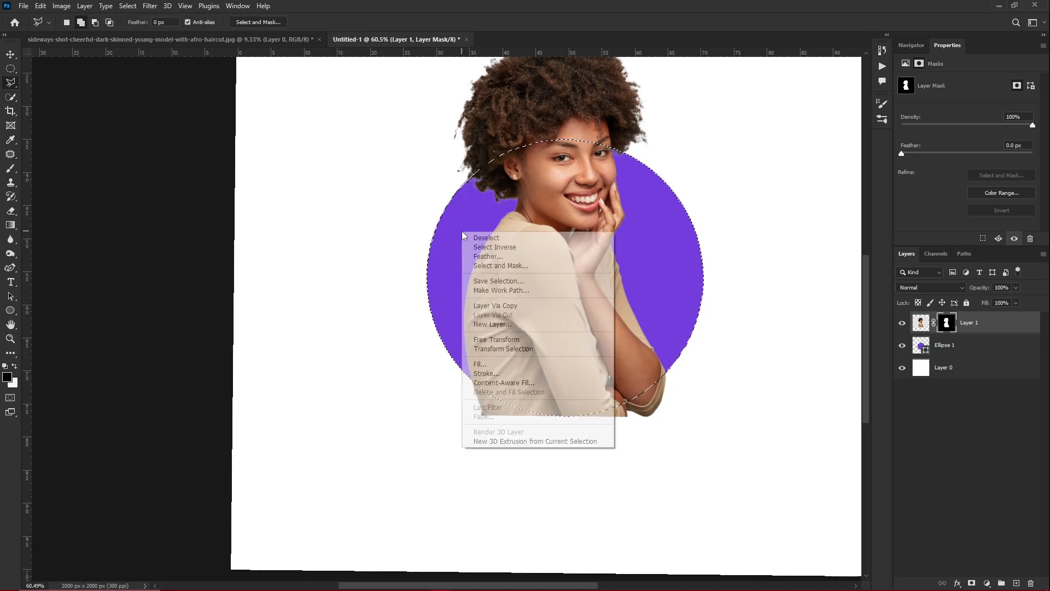
left_click(491, 248)
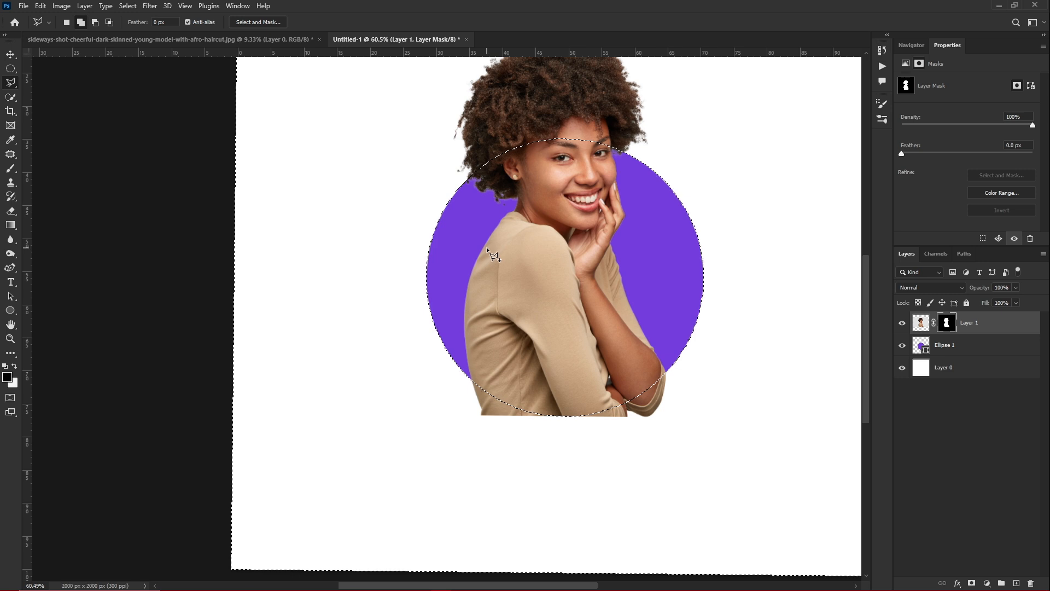
Paint black on the Layer 1 mask to hide the sleeve and body parts beyond the circle's lower edge, enlarging the brush to 125 px
key("b")
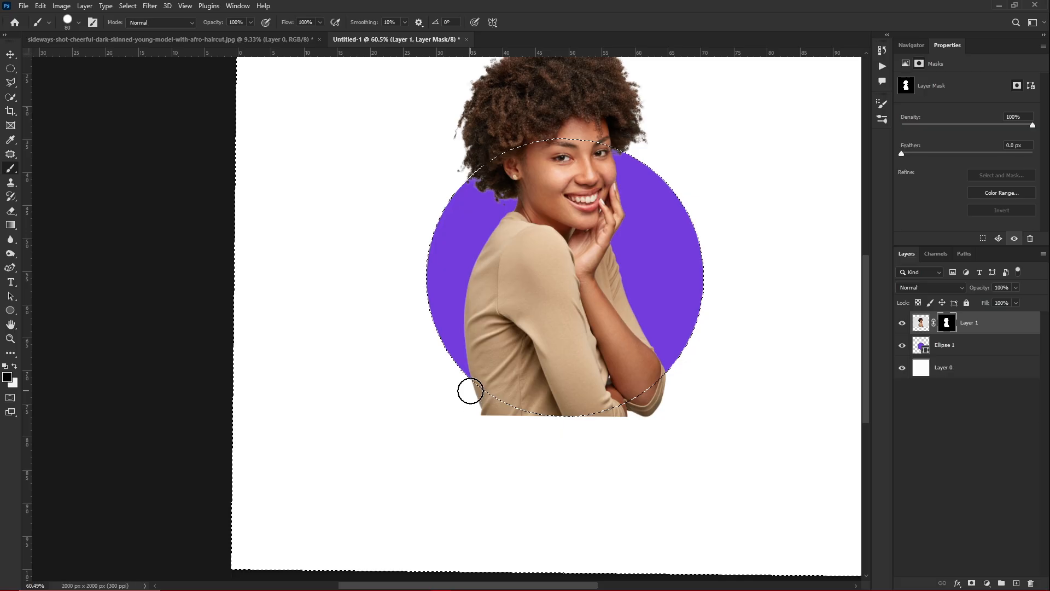
left_click_drag(467, 389, 483, 404)
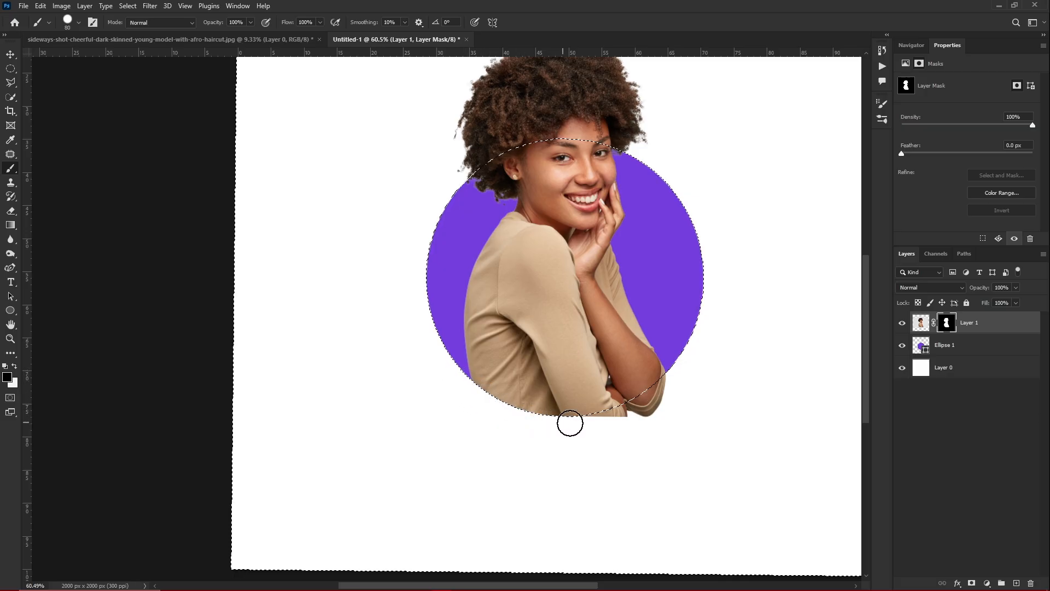
left_click_drag(657, 412, 678, 403)
key("bracketright")
key("bracketright")
key("bracketright")
key("bracketright")
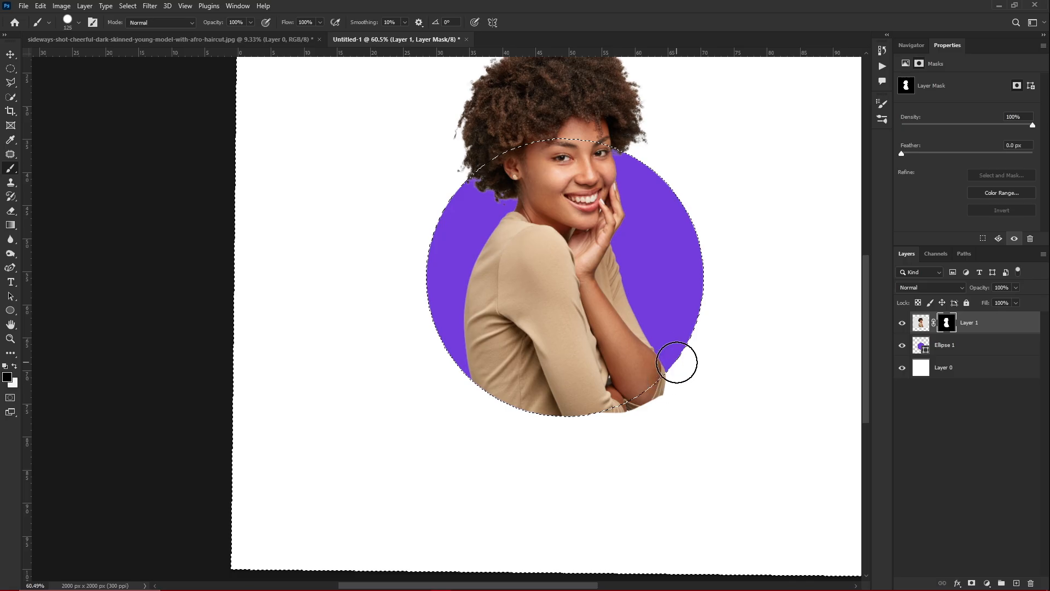
mouse_move(679, 362)
left_mouse_down()
mouse_move(603, 418)
mouse_move(520, 431)
mouse_move(490, 410)
mouse_move(591, 414)
mouse_move(675, 391)
mouse_move(690, 339)
left_mouse_up()
key("v")
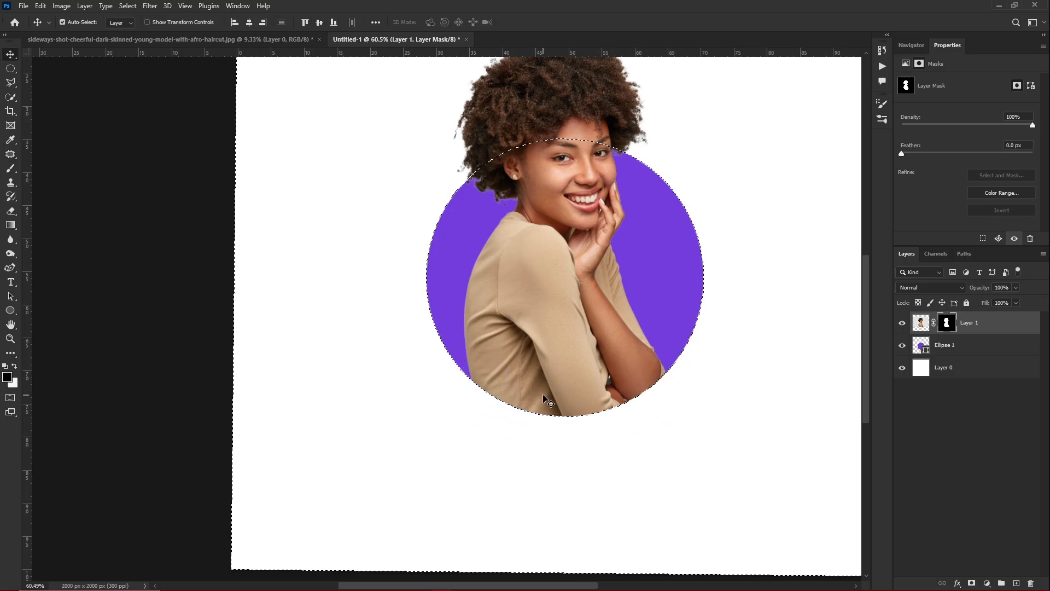
Deselect the area outside the circle and return to the Move tool with the Navigator preview shown
key("l")
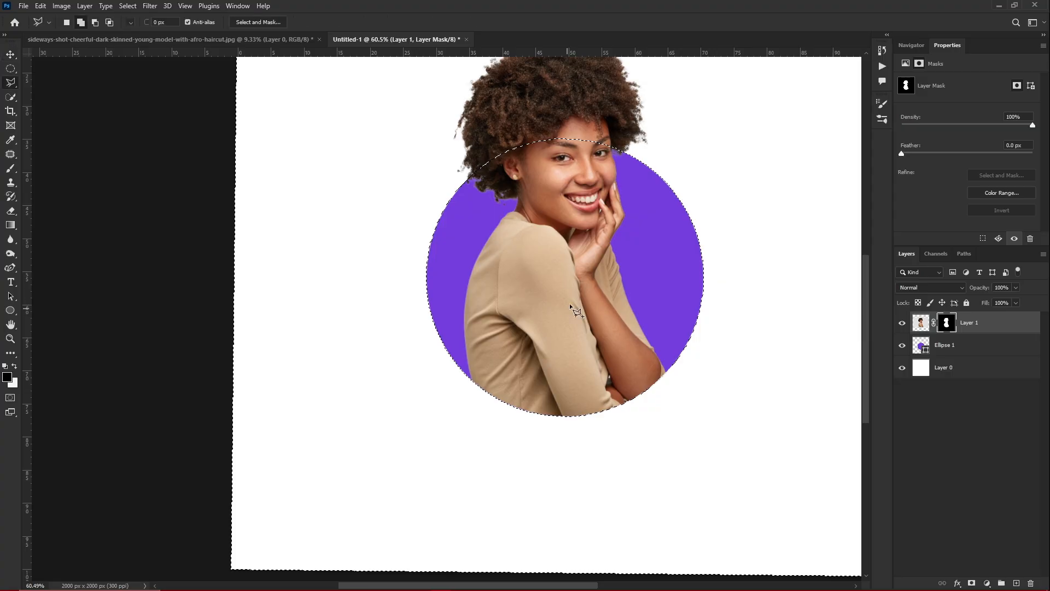
right_click(590, 310)
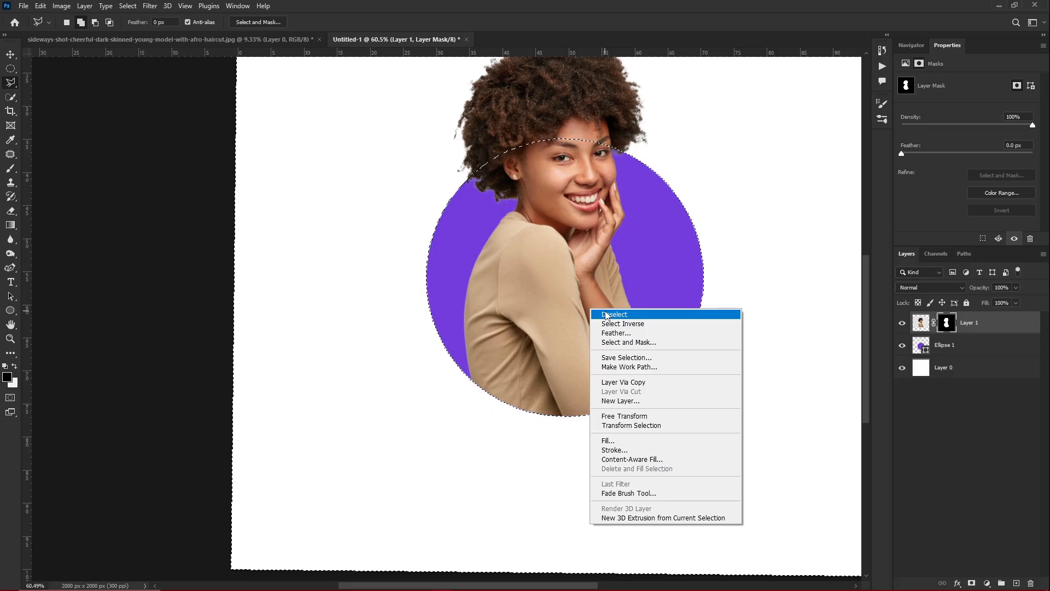
left_click(606, 315)
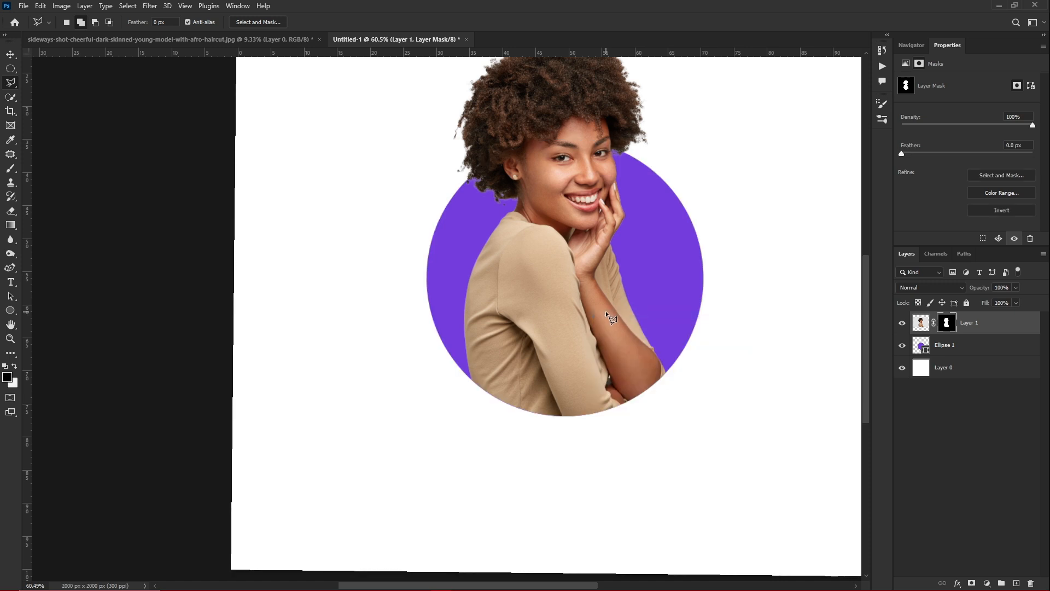
key("v")
scroll(605, 311, "down", 5)
scroll(606, 315, "up", 3)
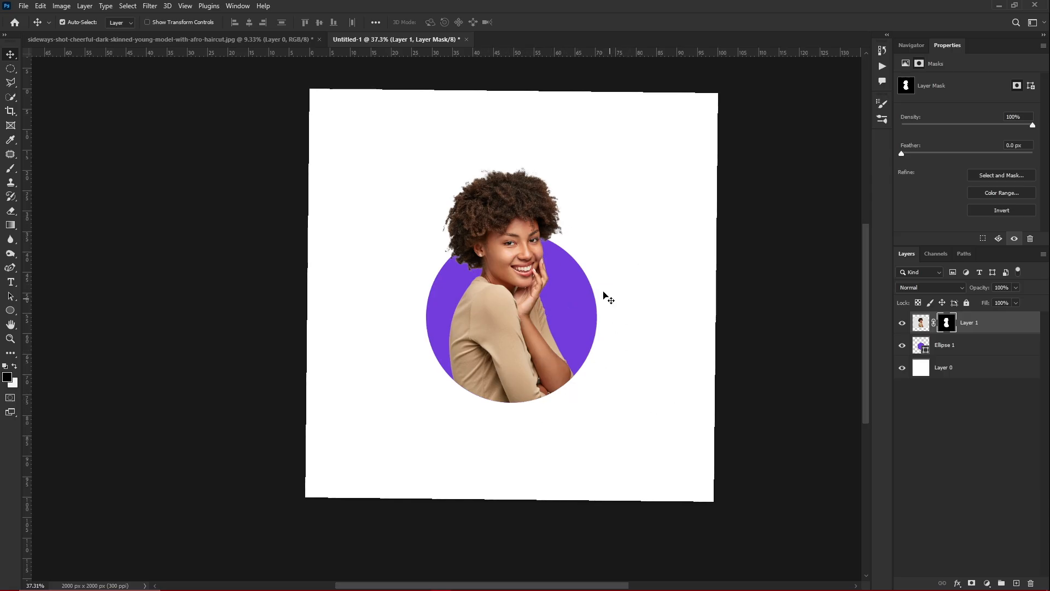
left_click(900, 45)
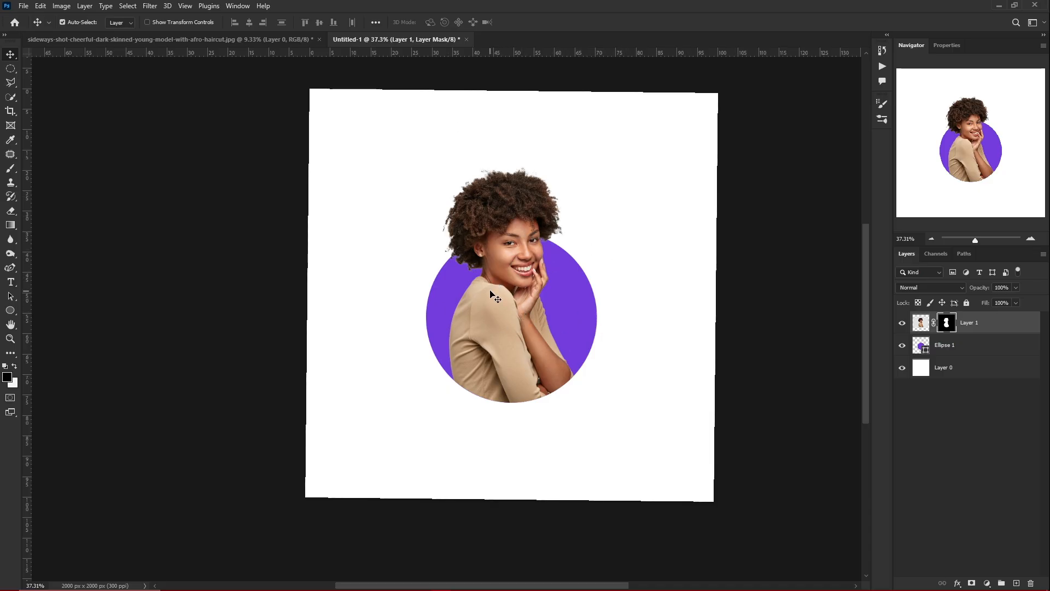
left_click(943, 349)
right_click(945, 350)
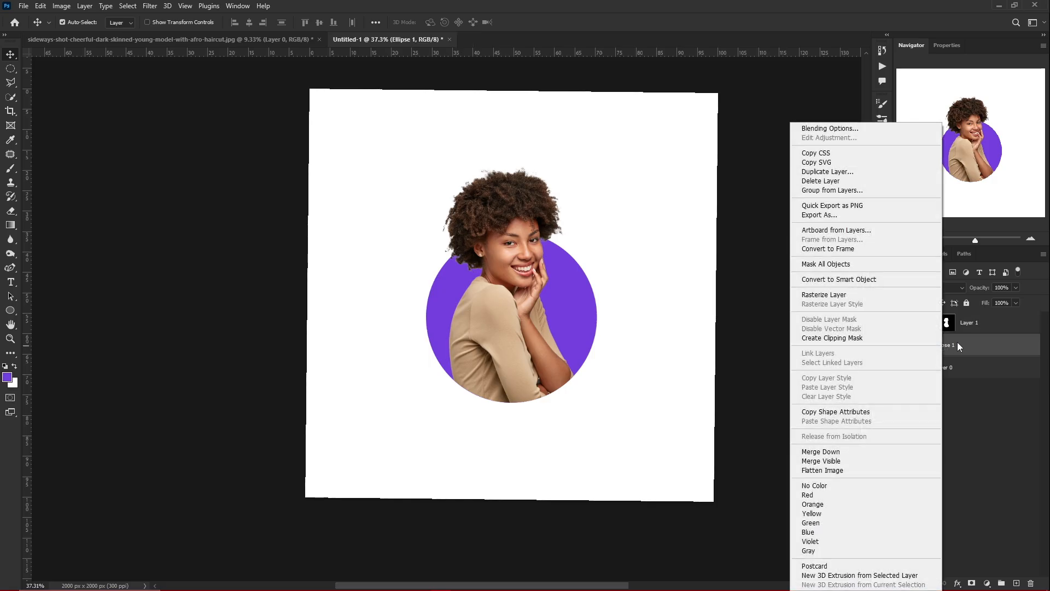
left_click(958, 343)
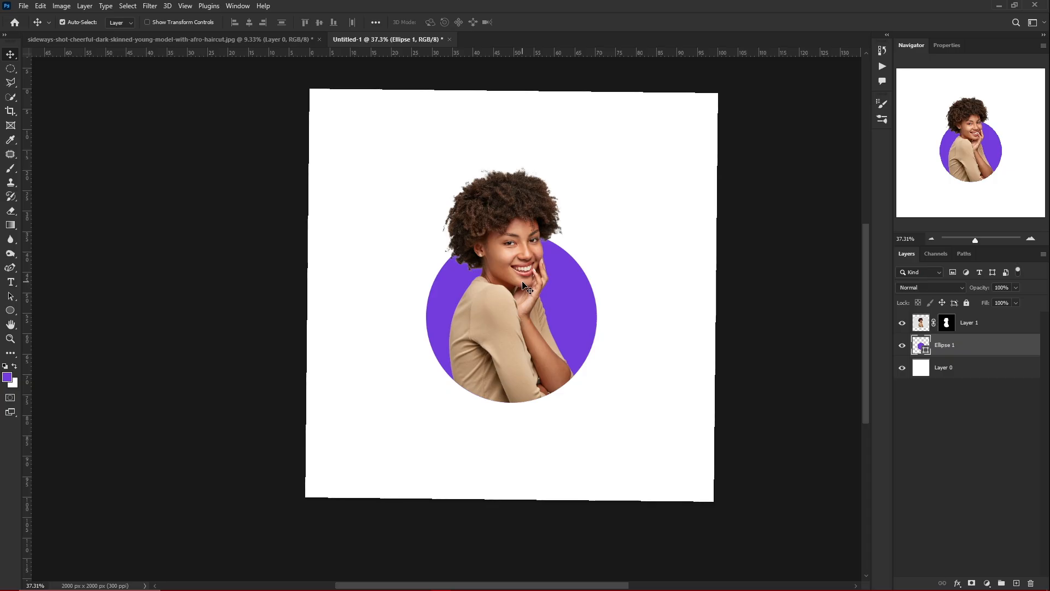
left_click(946, 325)
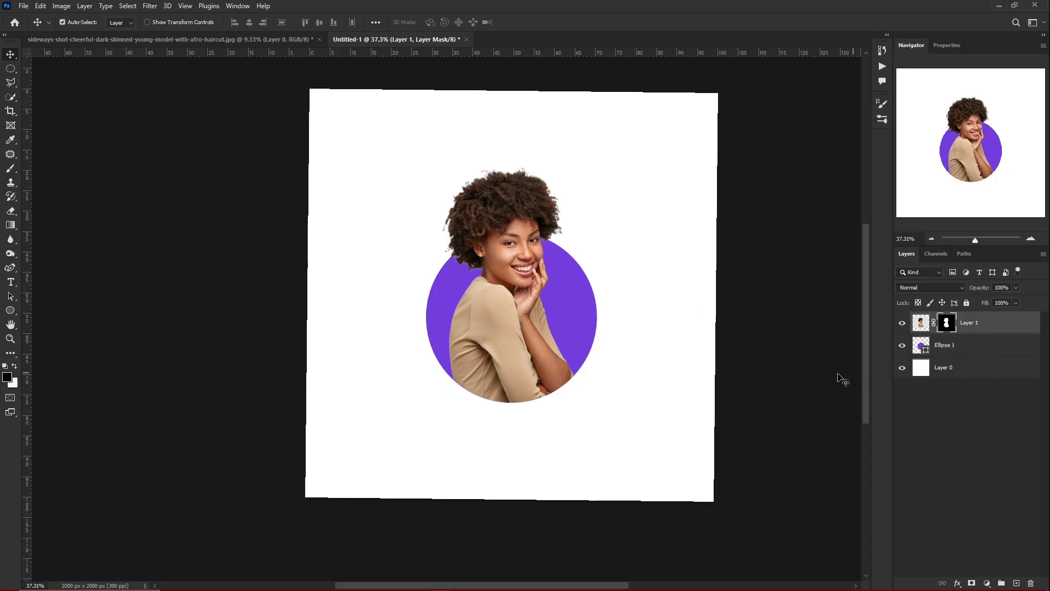